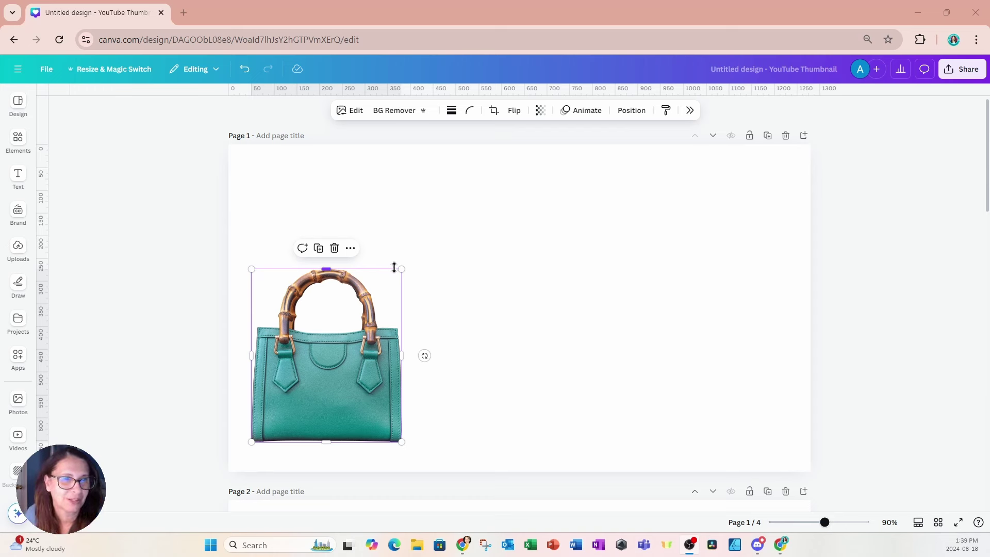
Step: Enlarge the handbag and recolour its teal leather purple: hue 65, saturation 58, brightness -50
left_click_drag(401, 268, 430, 233)
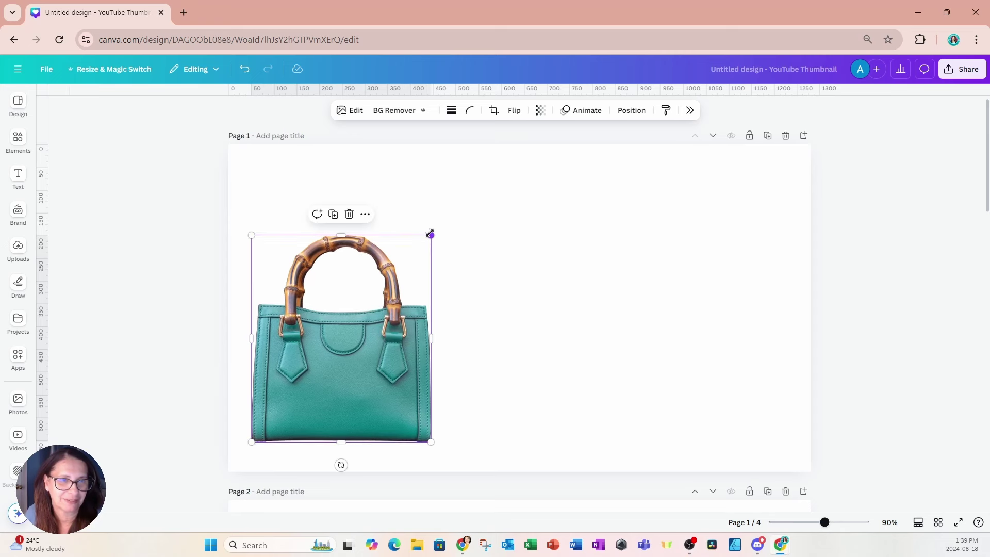
left_click(351, 110)
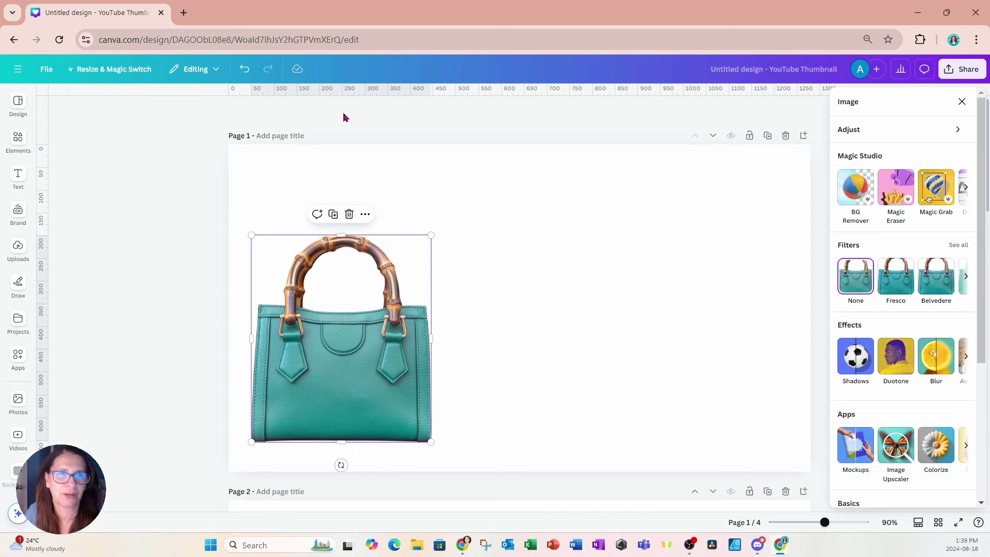
left_click(854, 131)
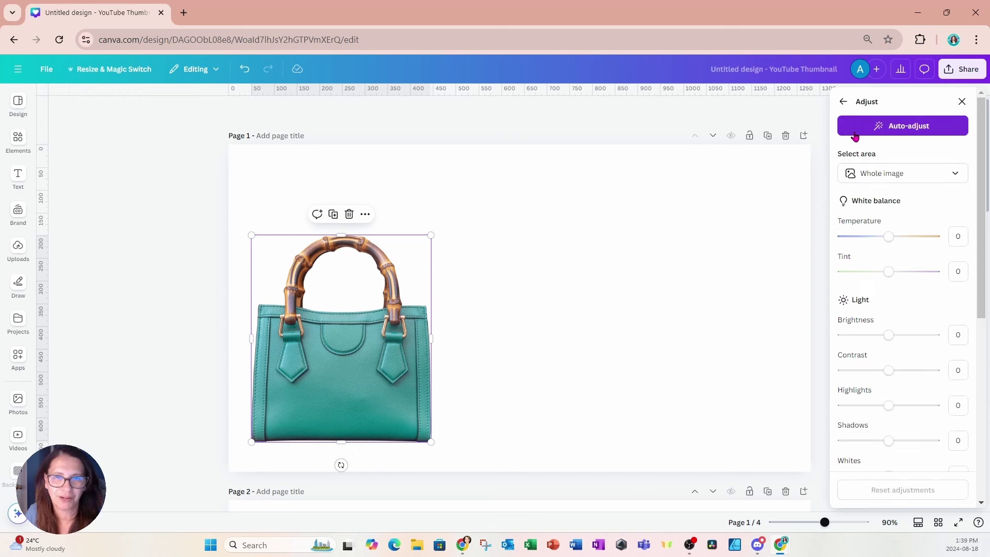
scroll(912, 238, "down", 4)
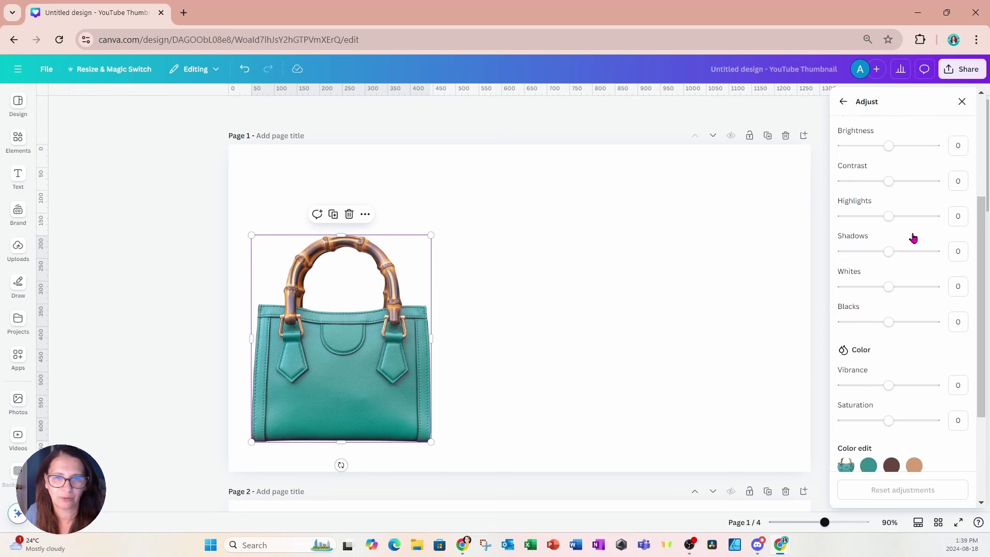
scroll(912, 238, "down", 3)
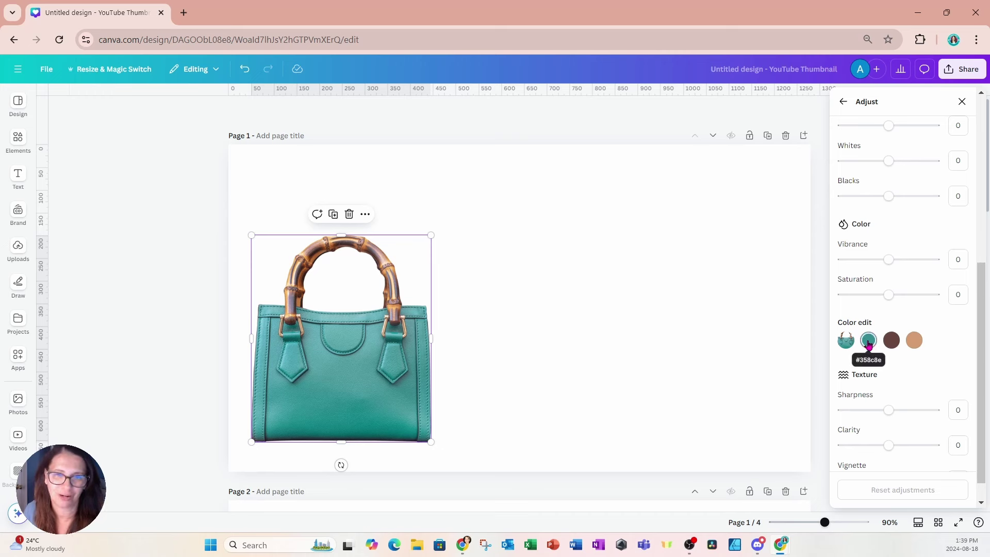
left_click(868, 342)
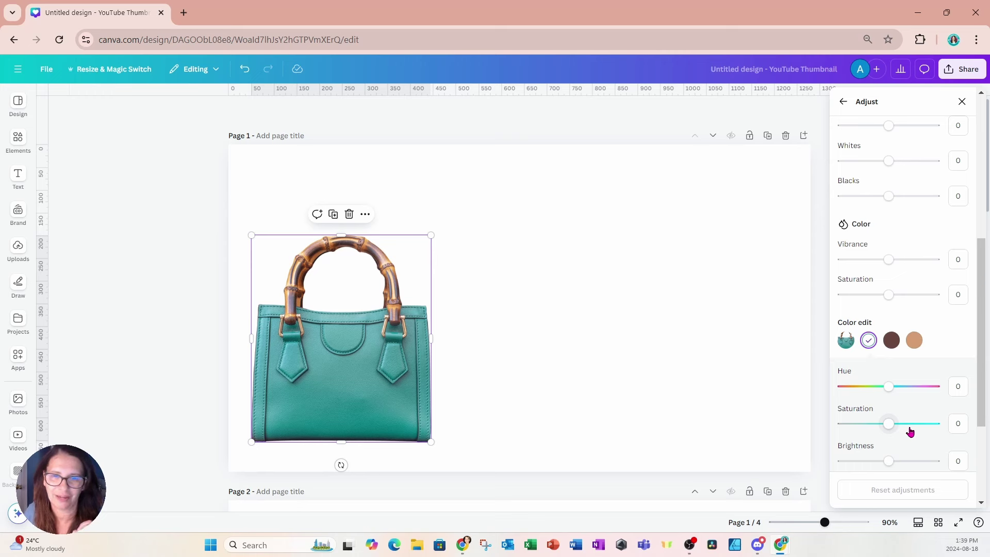
scroll(910, 435, "down", 1)
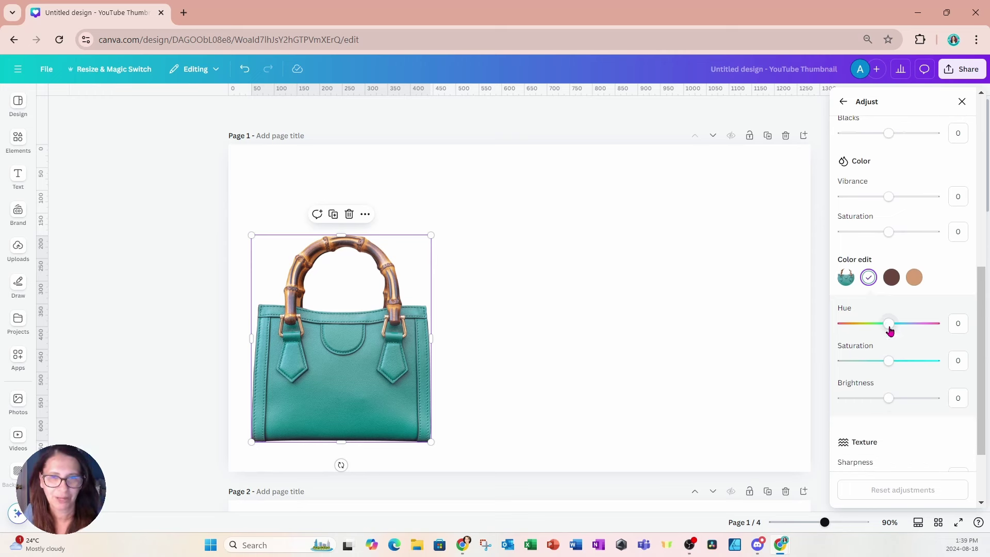
left_click_drag(890, 330, 921, 329)
left_click_drag(888, 360, 917, 364)
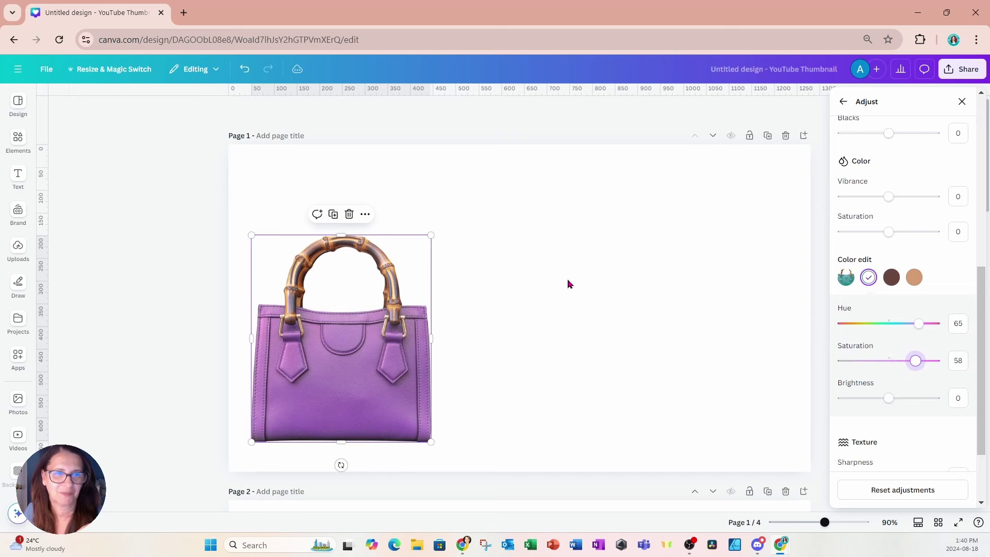
left_click_drag(888, 398, 866, 401)
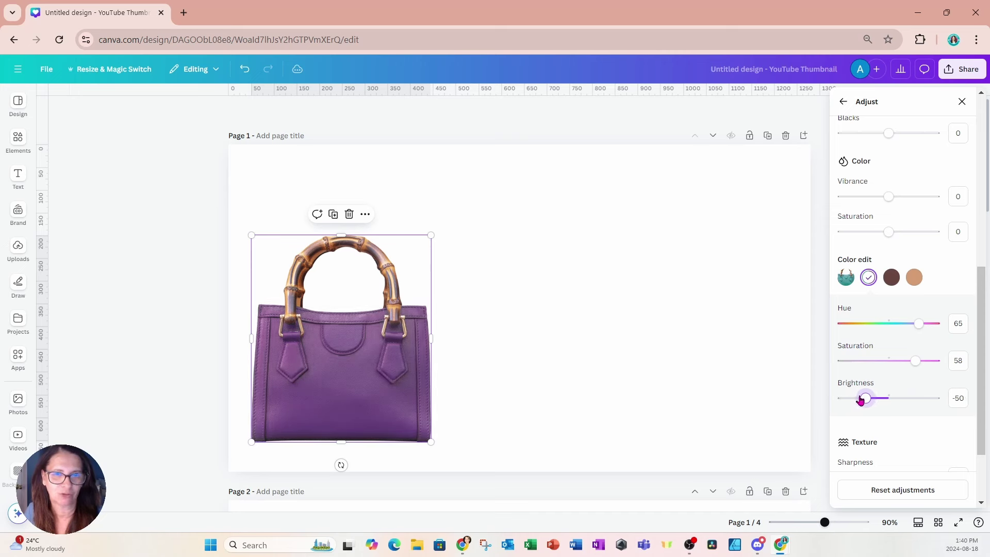
Step: Duplicate the purple handbag, place the copy beside it, and recolour the copy brown
left_click(334, 218)
left_click_drag(563, 324, 539, 327)
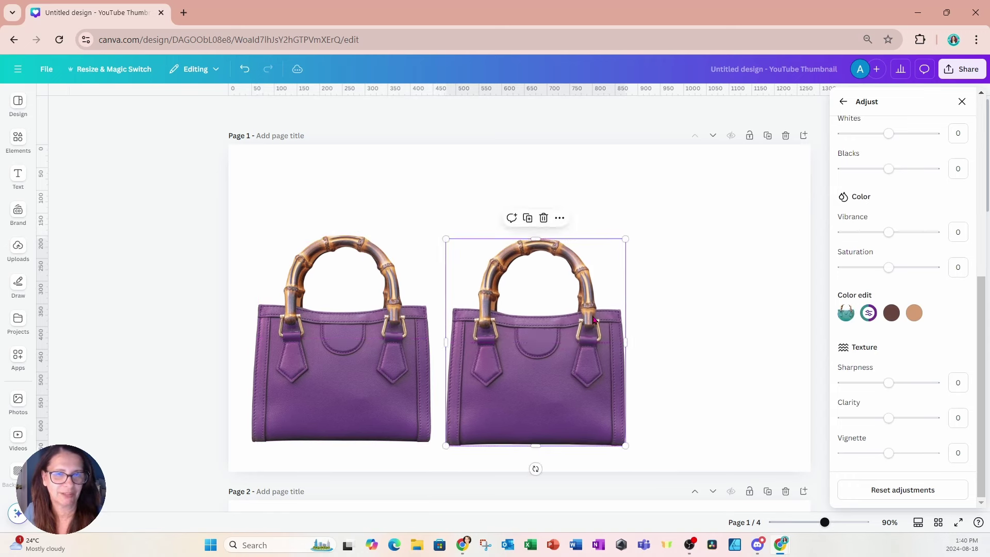
left_click(868, 315)
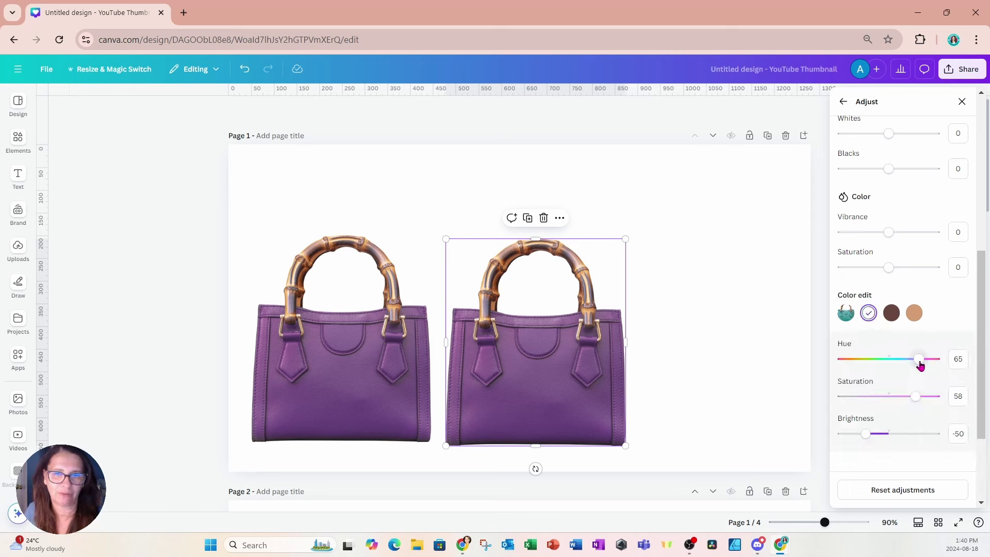
left_click_drag(920, 364, 851, 364)
left_click_drag(916, 397, 936, 404)
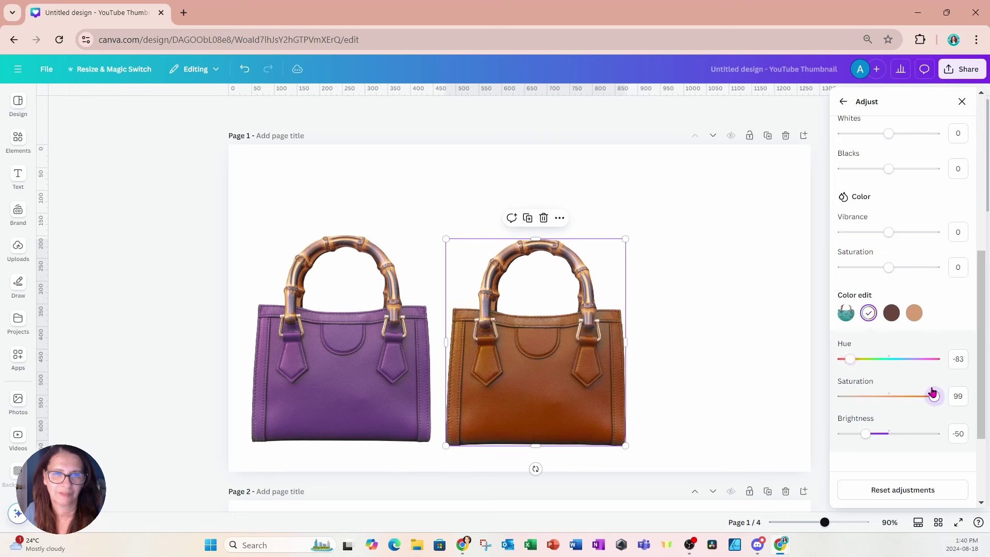
Step: Duplicate the brown bag and recolour the third copy maroon with hue -100, saturation 100
left_click(527, 217)
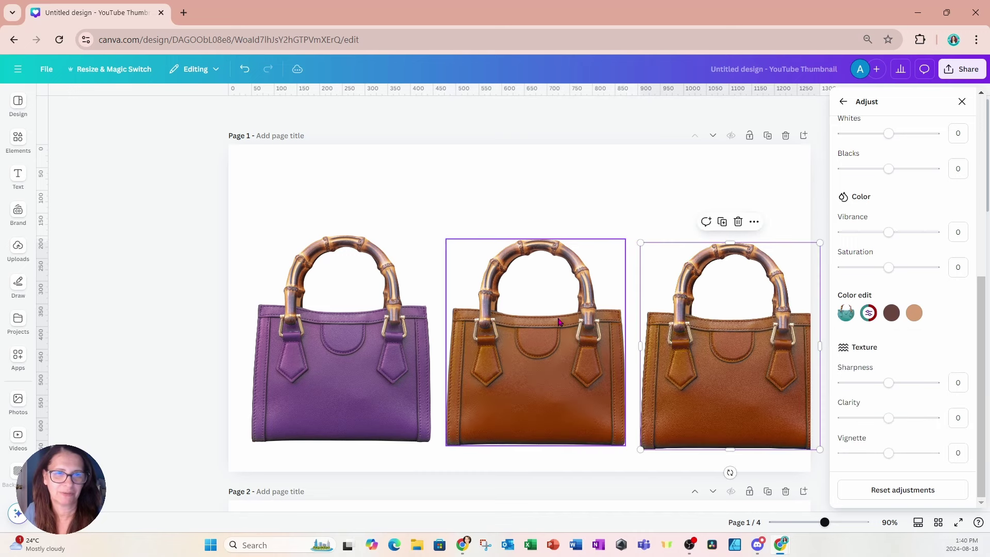
left_click(868, 314)
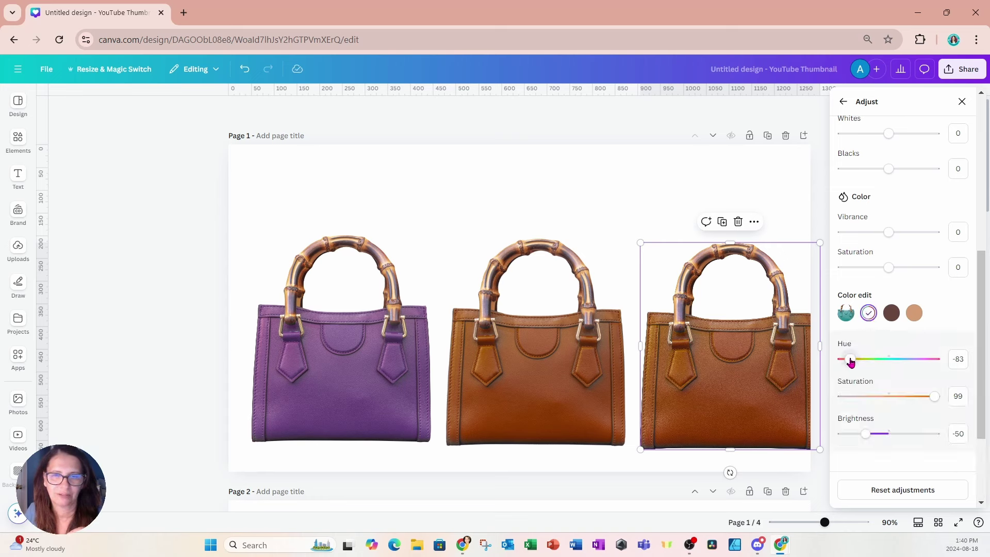
left_click_drag(851, 362, 941, 405)
left_click_drag(933, 361, 832, 362)
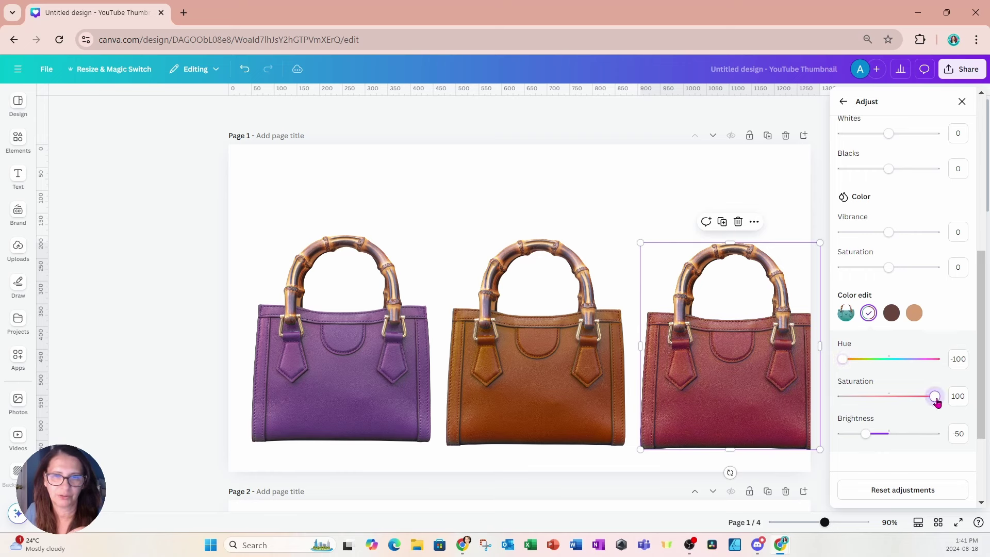
Step: Select the purple, brown and maroon bags, tidy them into an evenly spaced row, then go to page 2
left_click(656, 166)
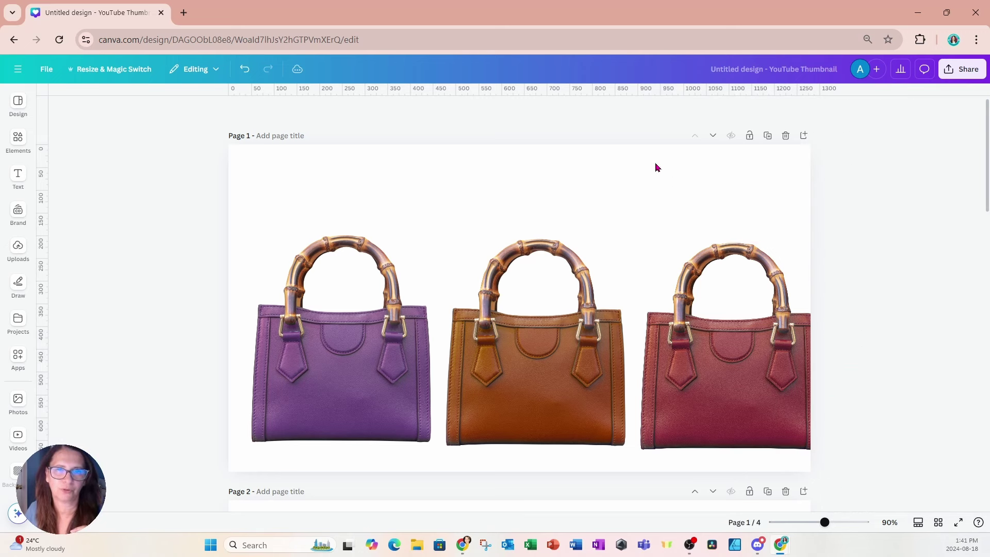
left_click(370, 336)
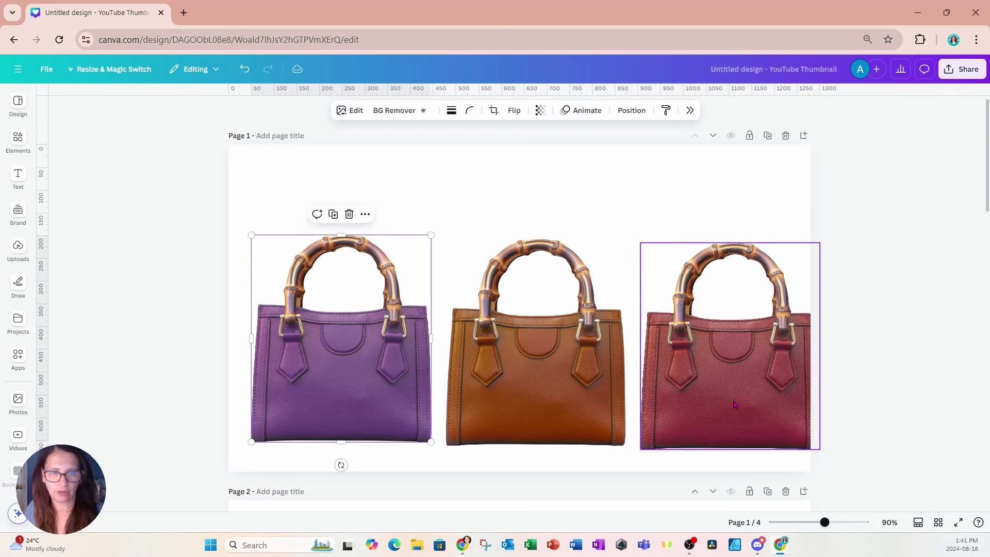
left_click_drag(376, 385, 357, 389)
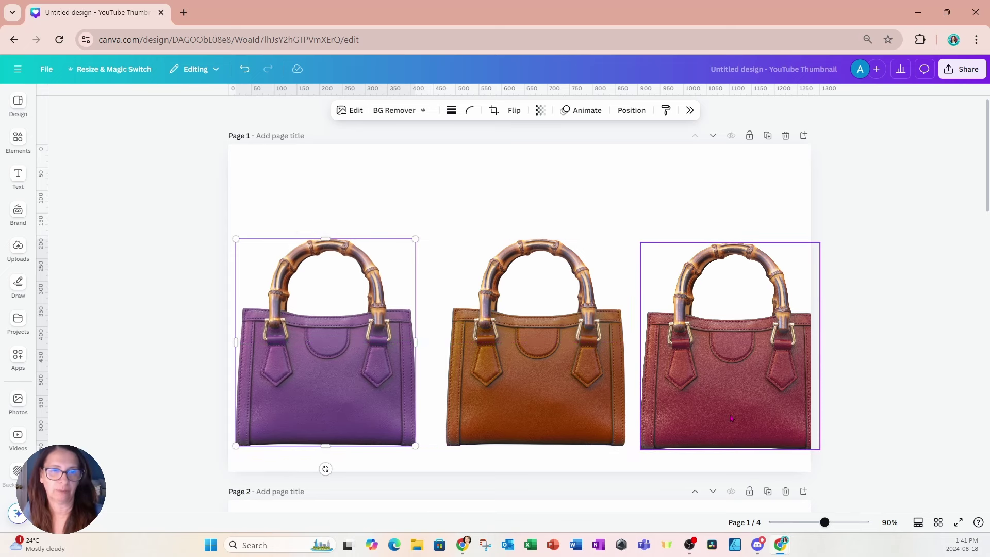
left_click(730, 417, "shift")
left_click(585, 410, "shift")
left_click(558, 217)
left_click(794, 246)
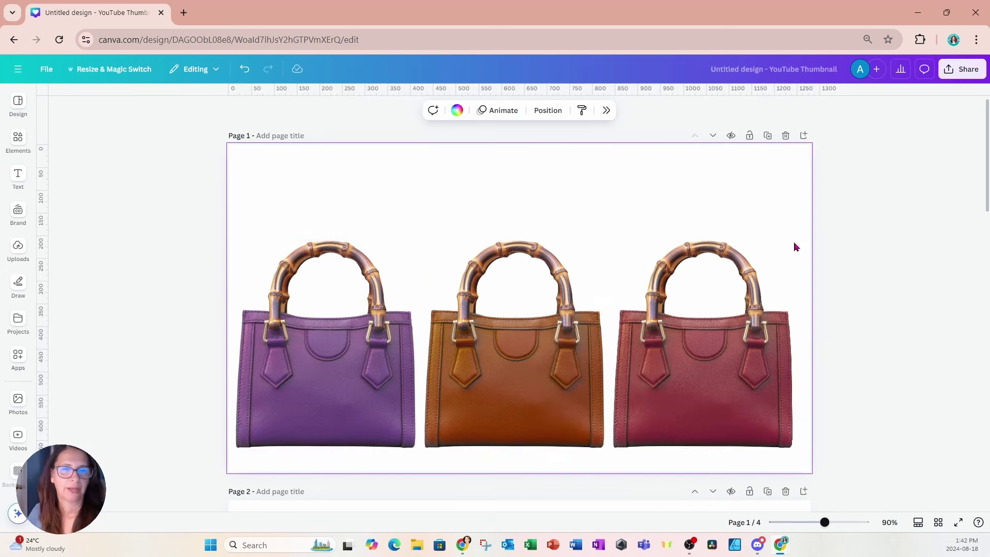
scroll(794, 246, "down", 1)
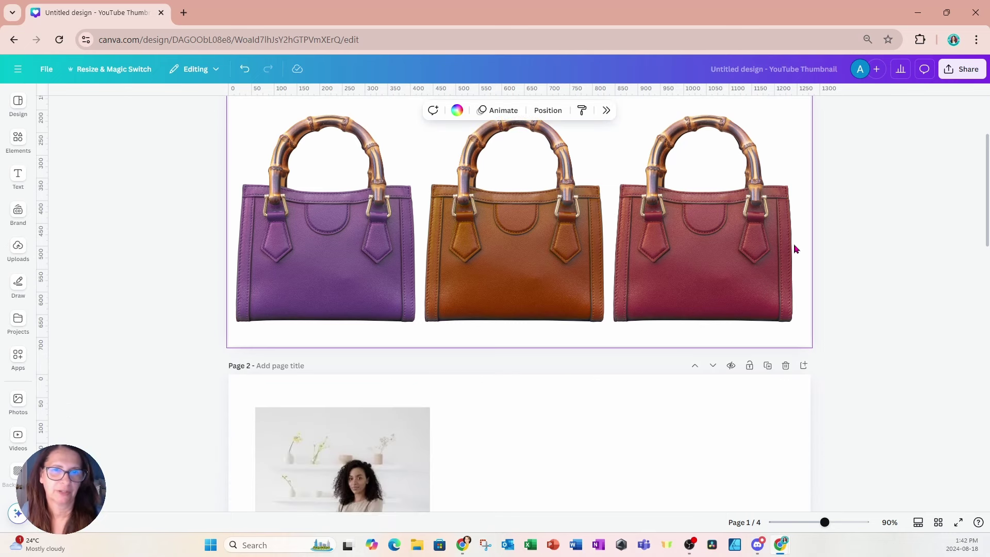
scroll(740, 237, "down", 5)
scroll(741, 238, "up", 1)
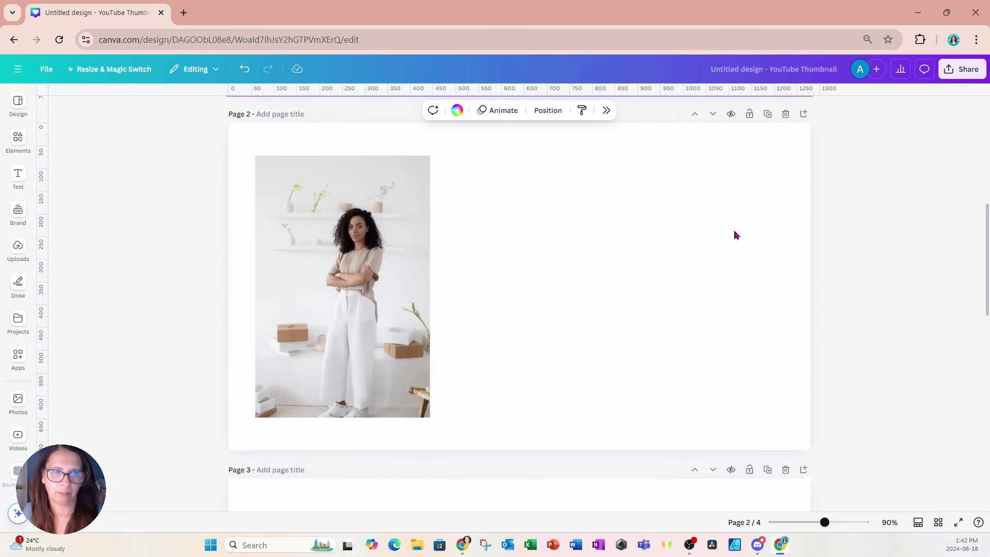
Step: Select the standing woman photo on page 2 and launch Magic Edit from its Edit panel
left_click(367, 373)
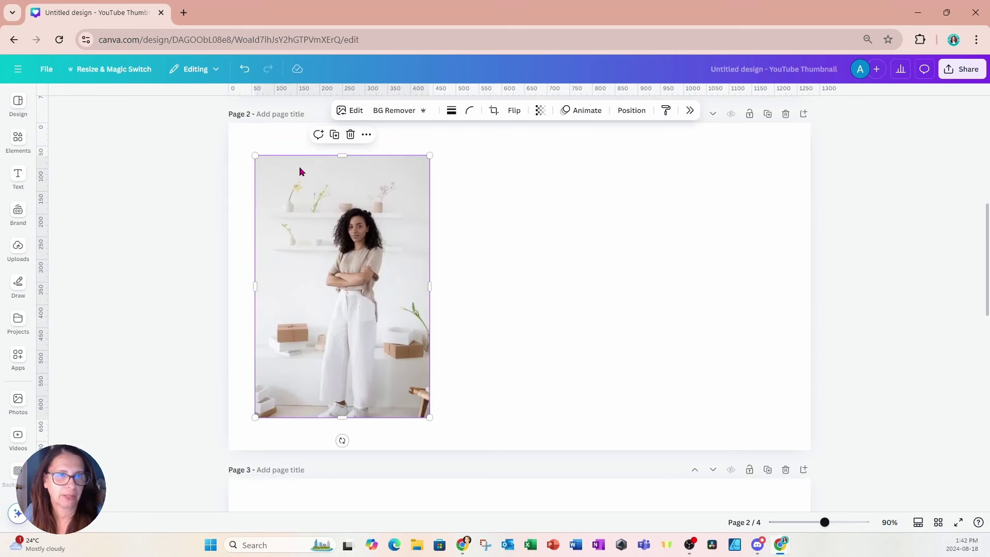
left_click(350, 111)
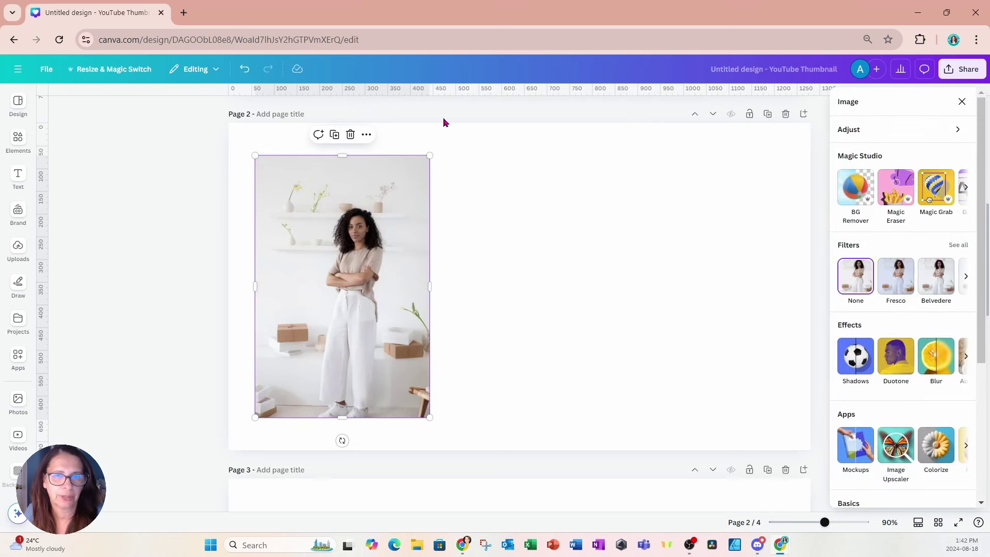
left_click(866, 137)
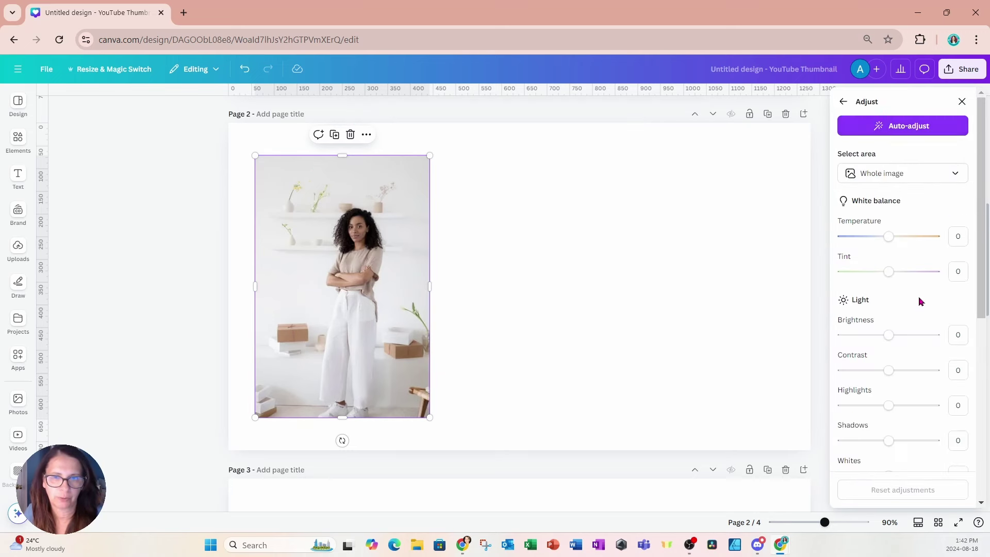
scroll(921, 302, "down", 7)
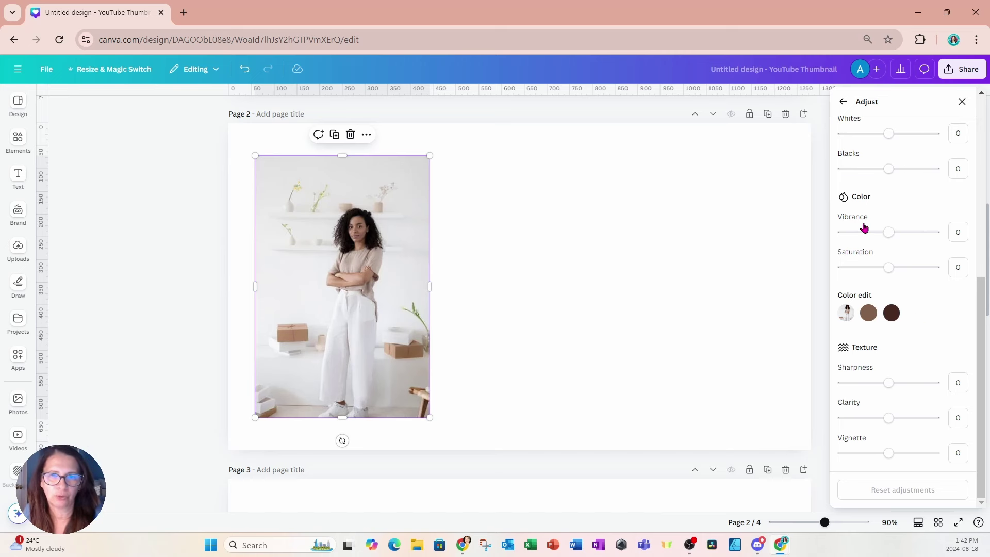
left_click(844, 101)
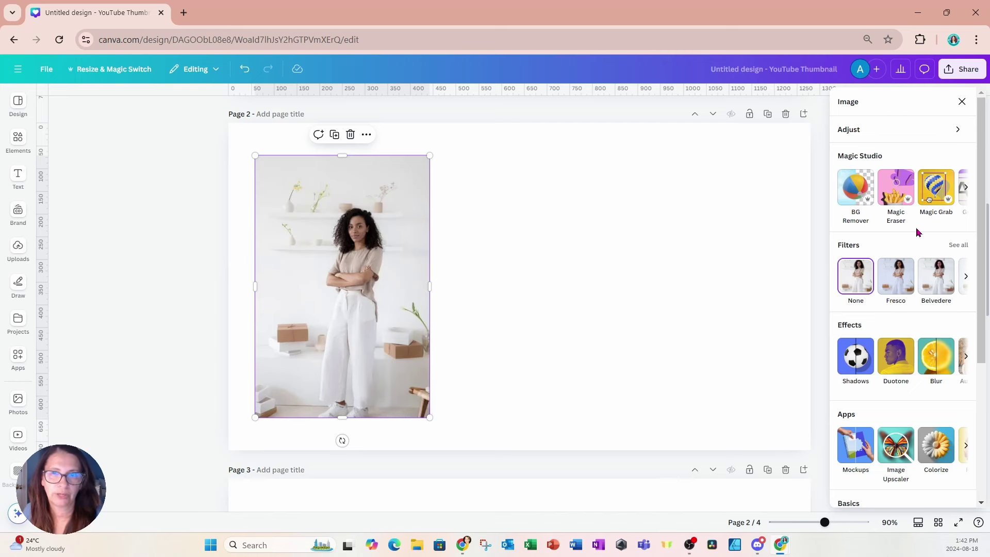
left_click(966, 188)
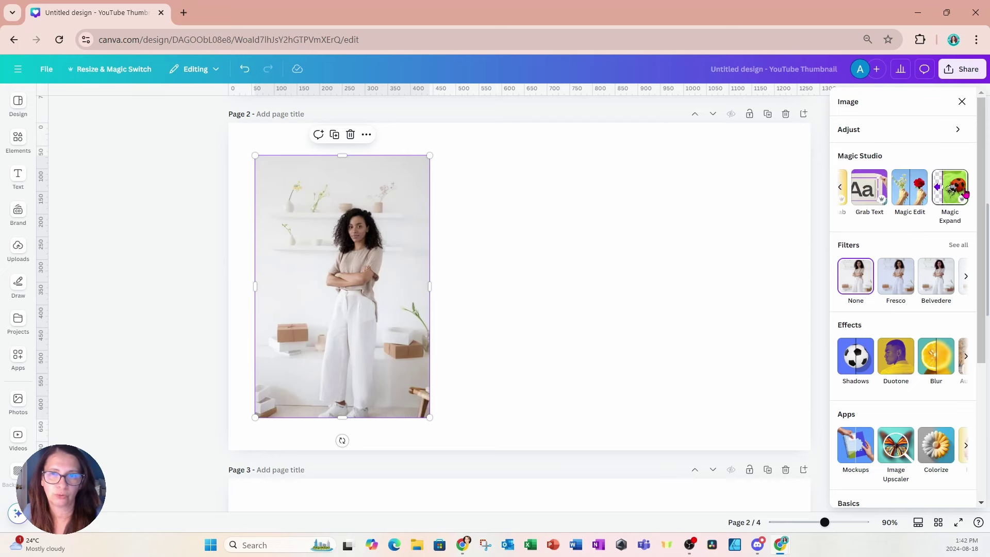
left_click(909, 190)
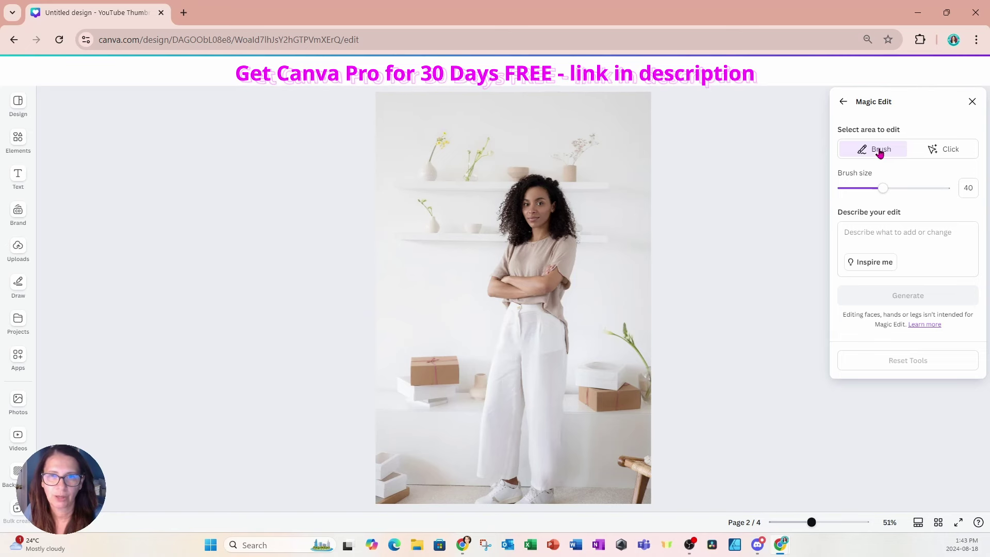
Step: Lower the Magic Edit brush size from 40 to 18 and paint over both trouser legs
left_click(947, 155)
left_click(860, 152)
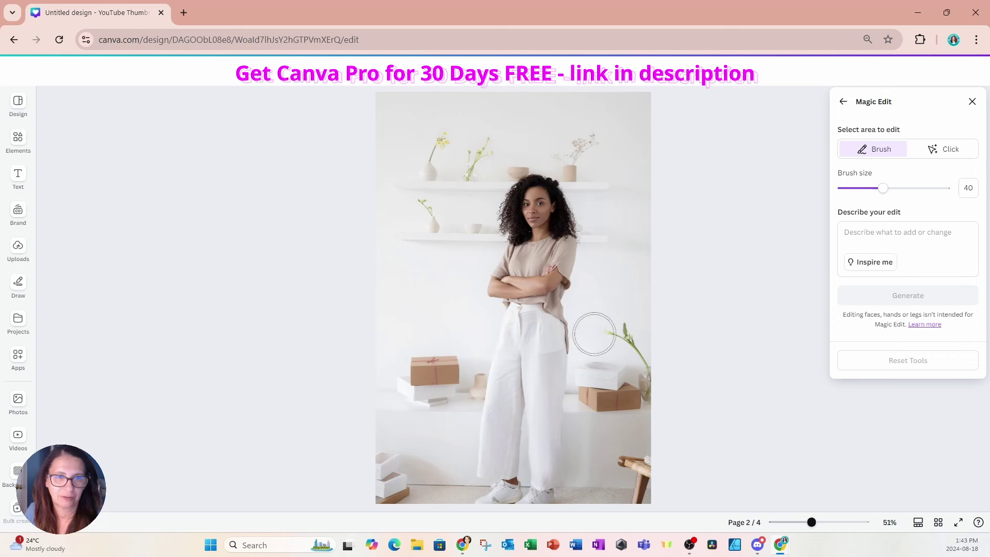
left_click_drag(882, 188, 869, 189)
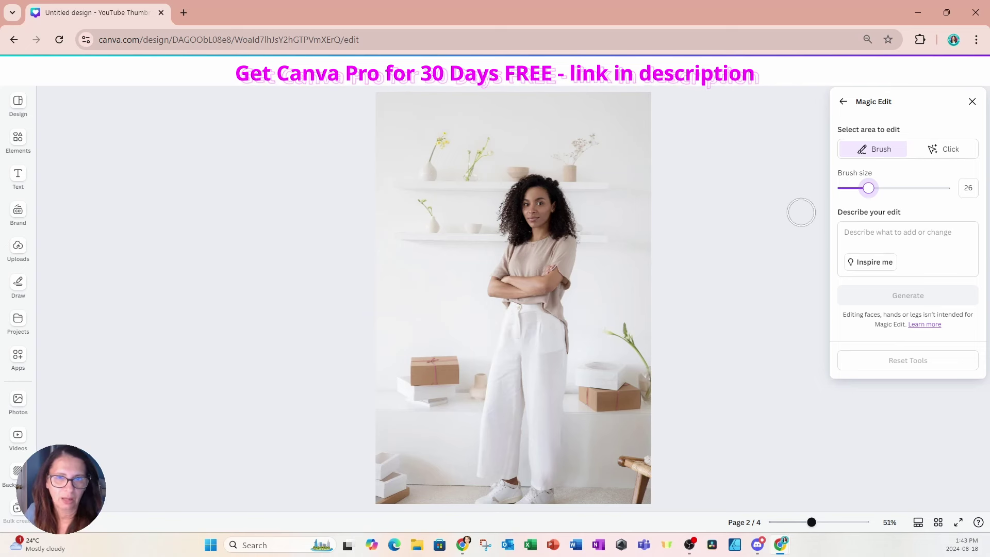
left_click_drag(868, 190, 859, 189)
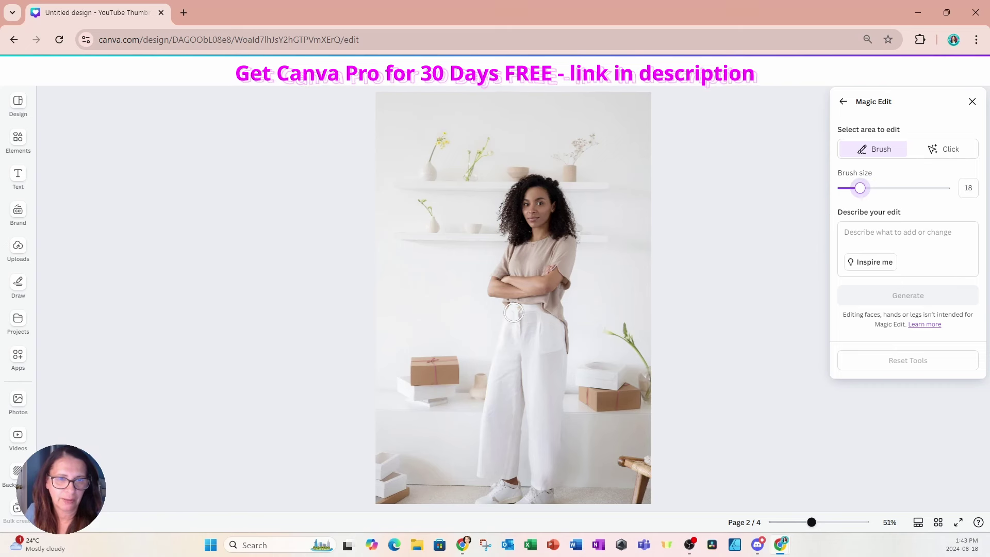
mouse_move(514, 312)
left_mouse_down()
mouse_move(538, 313)
mouse_move(556, 331)
mouse_move(550, 437)
mouse_move(539, 480)
mouse_move(533, 335)
mouse_move(541, 345)
mouse_move(544, 388)
mouse_move(532, 389)
mouse_move(530, 332)
mouse_move(513, 316)
mouse_move(482, 469)
mouse_move(508, 471)
mouse_move(514, 354)
mouse_move(497, 462)
mouse_move(489, 458)
left_mouse_up()
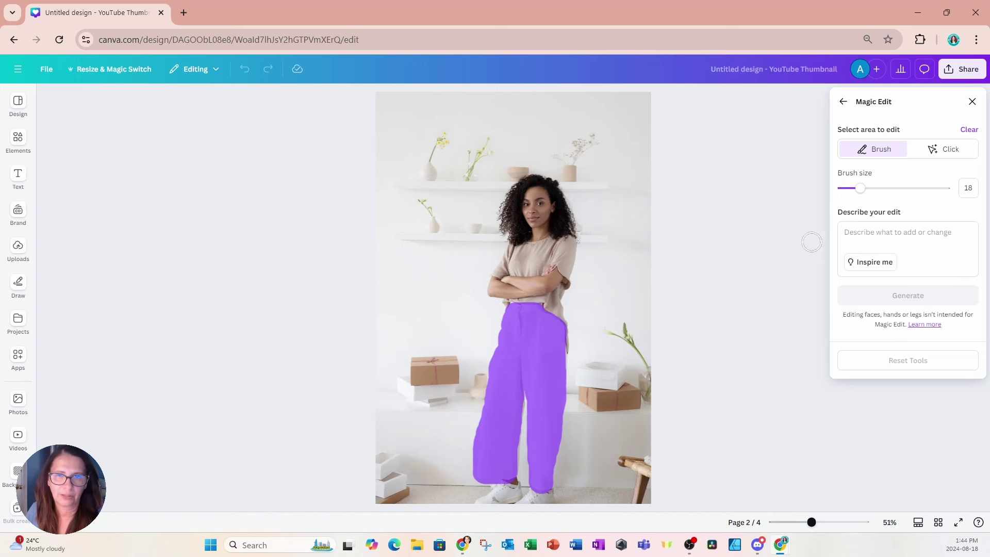
Step: Generate Magic Edit results for the trousers using the prompt 'change color to red'
left_click(854, 231)
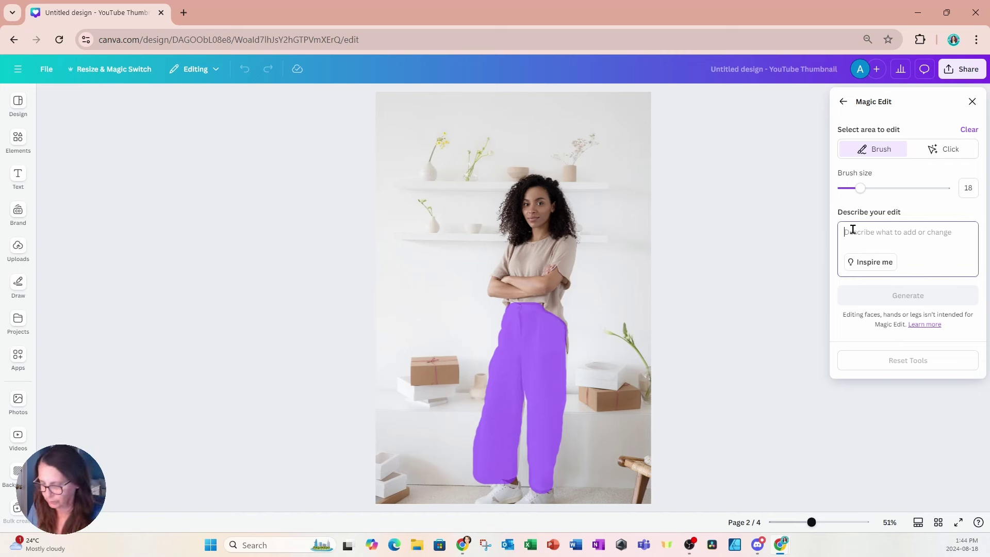
type("change color to red")
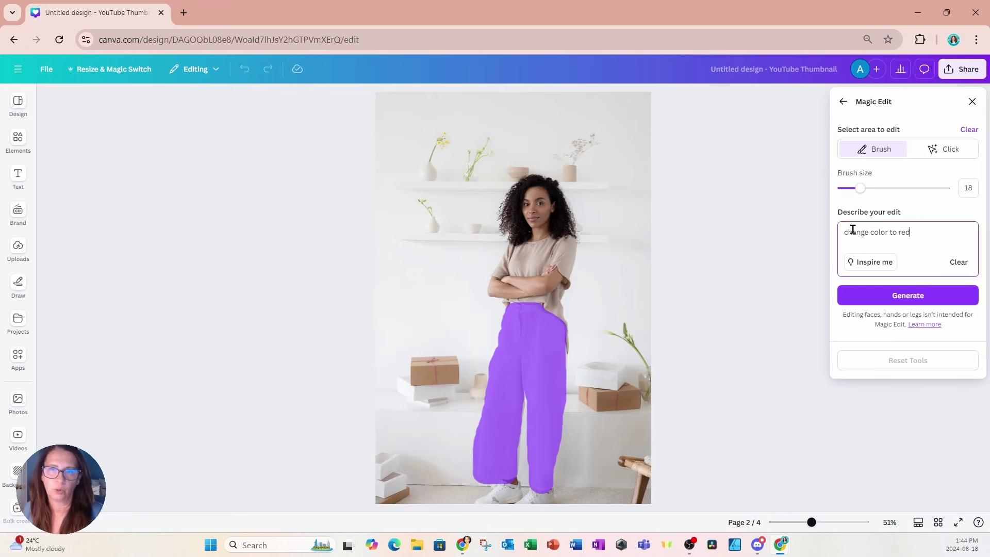
left_click(894, 294)
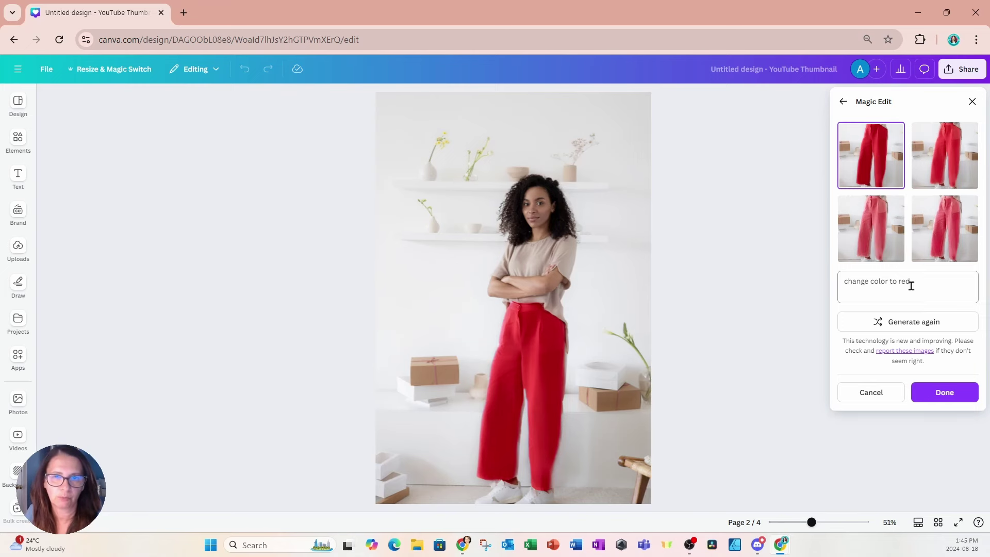
Step: Accept the red trousers result, then colour the black high heel on page 3 red
left_click(945, 396)
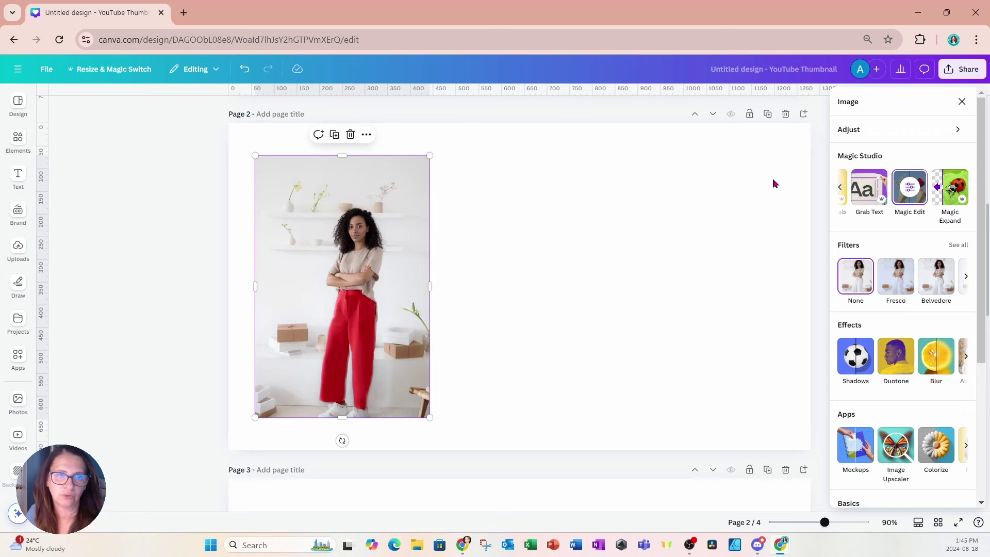
scroll(665, 252, "down", 2)
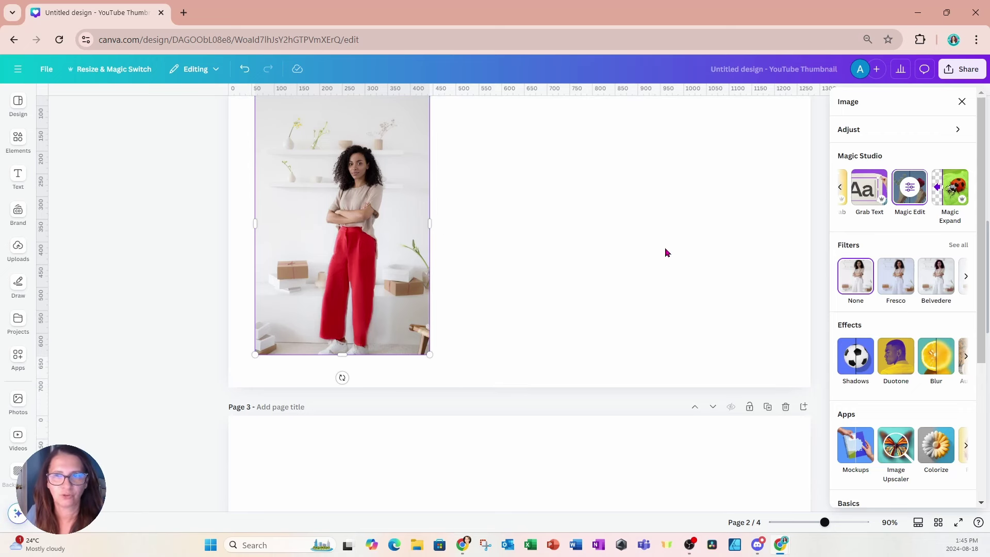
scroll(665, 253, "down", 5)
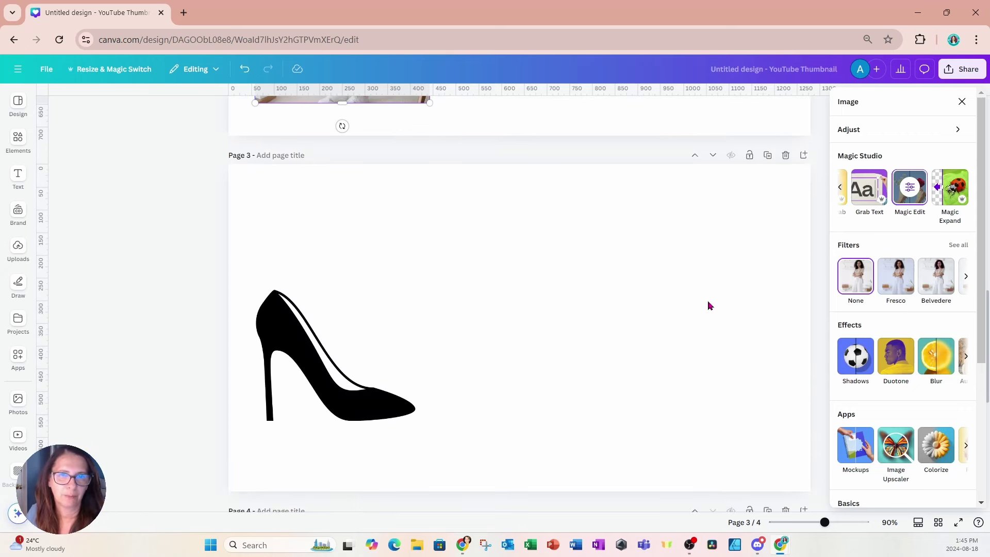
left_click(707, 305)
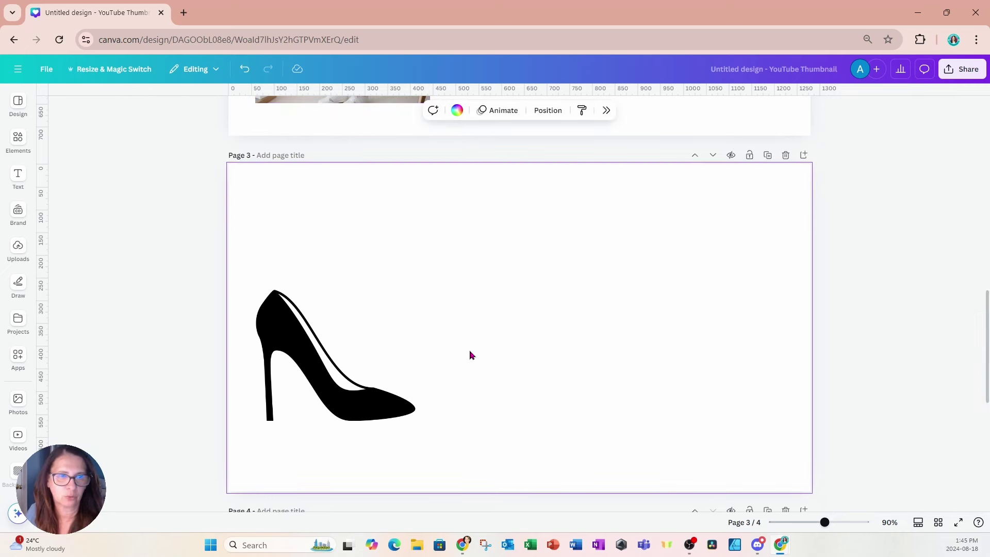
left_click(371, 399)
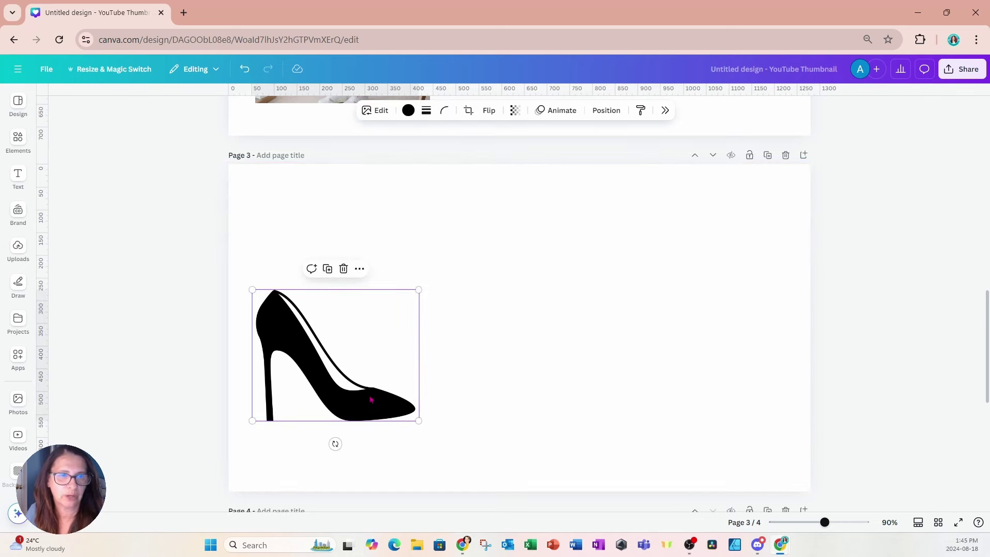
left_click(409, 111)
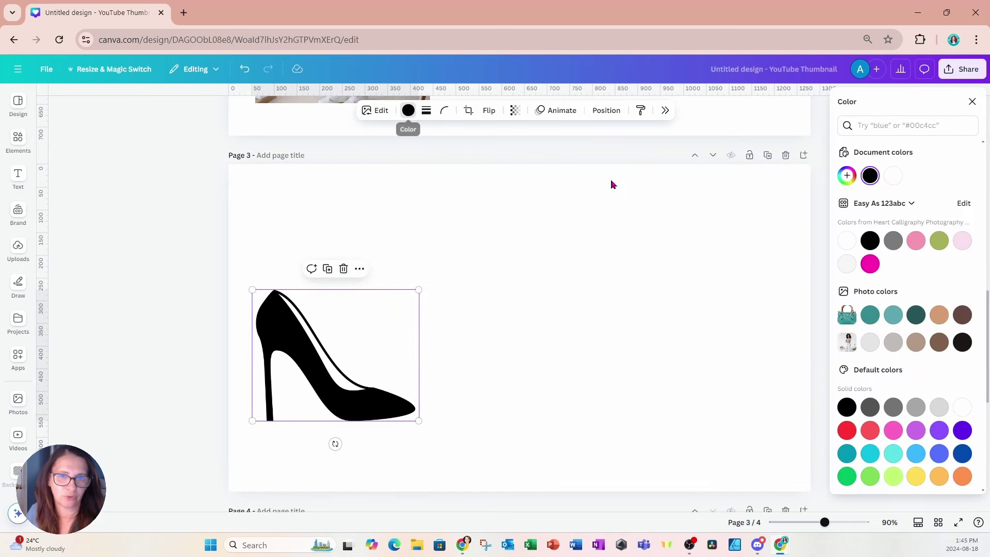
left_click(847, 430)
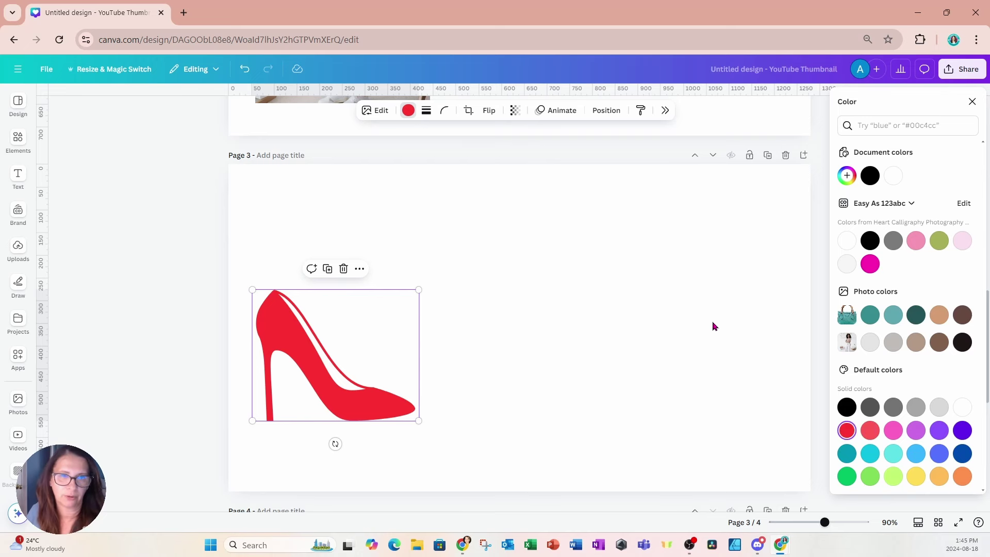
Step: Select the black sneaker on page 4 and show its Duotone effect presets
scroll(512, 295, "down", 7)
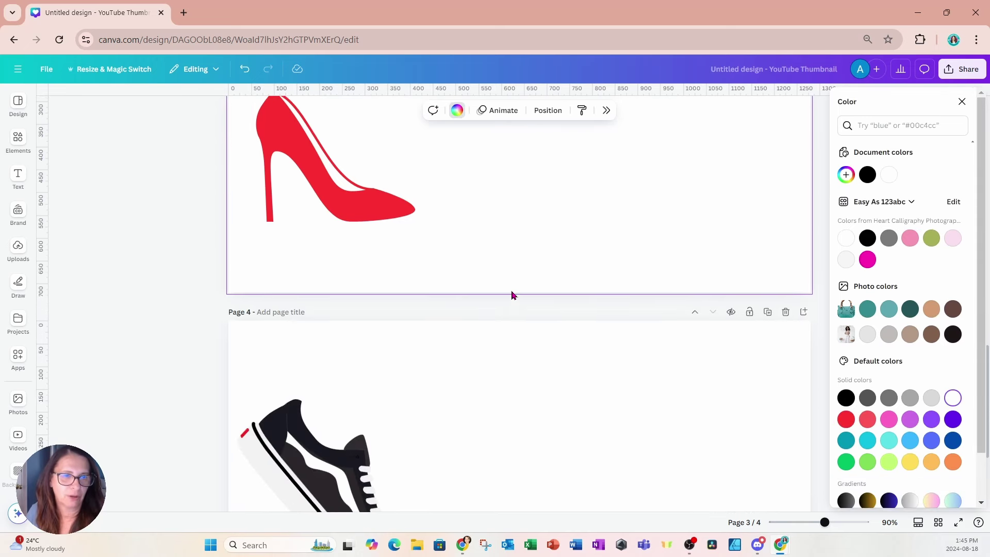
left_click(390, 349)
left_click(386, 353)
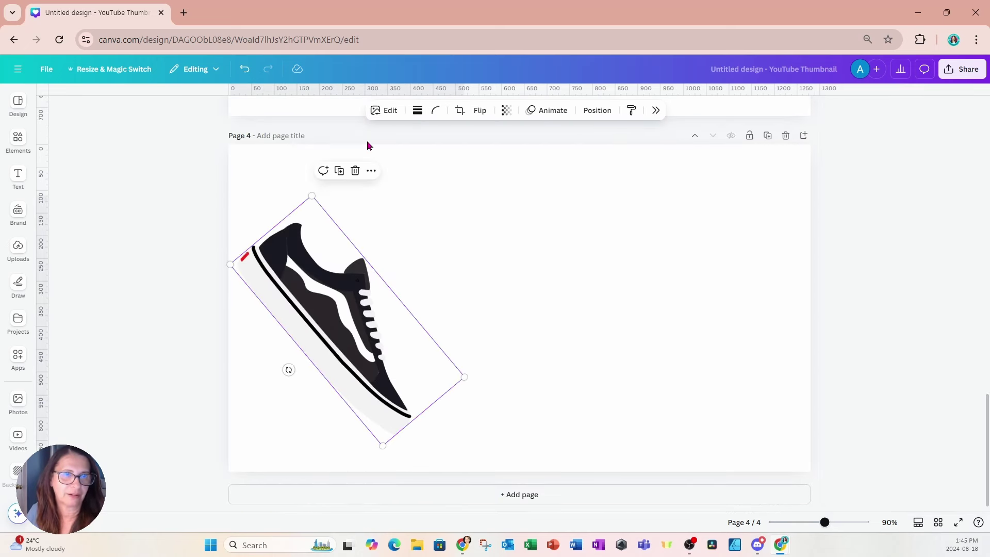
left_click(380, 111)
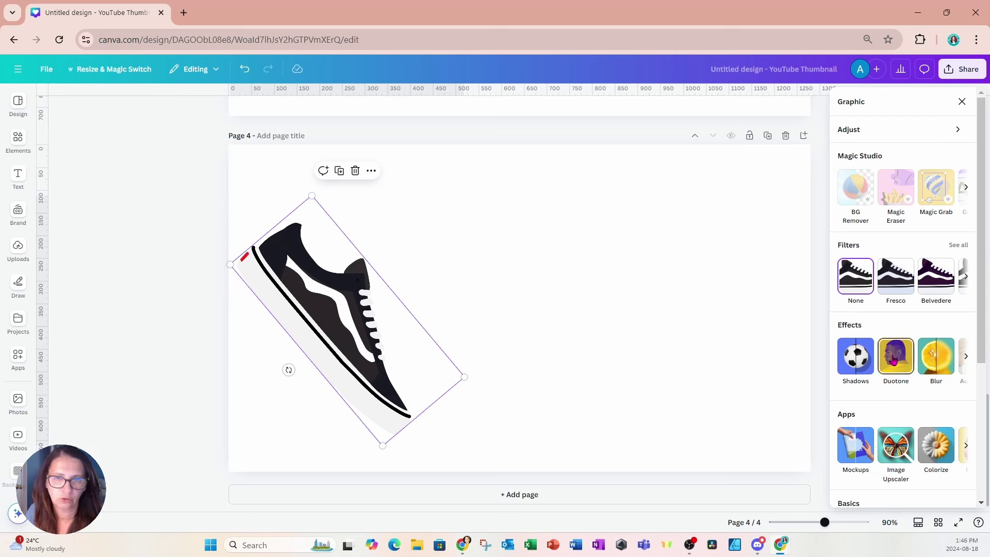
left_click(894, 360)
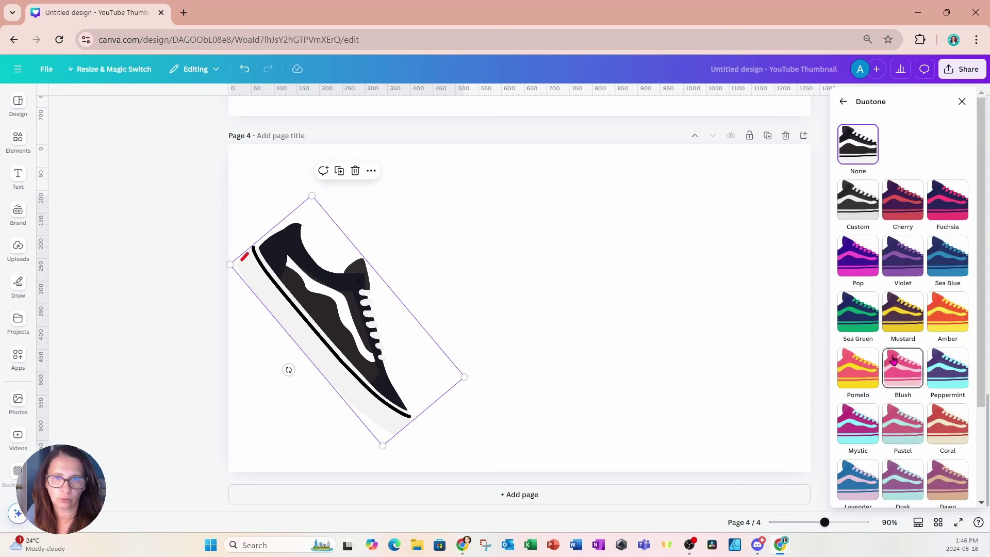
Step: Preview the Peppermint, Blush, Mustard, Violet and Sea Blue duotones on the sneaker, then choose Custom
left_click(951, 375)
left_click(903, 368)
left_click(895, 316)
left_click(903, 258)
left_click(944, 257)
left_click(858, 206)
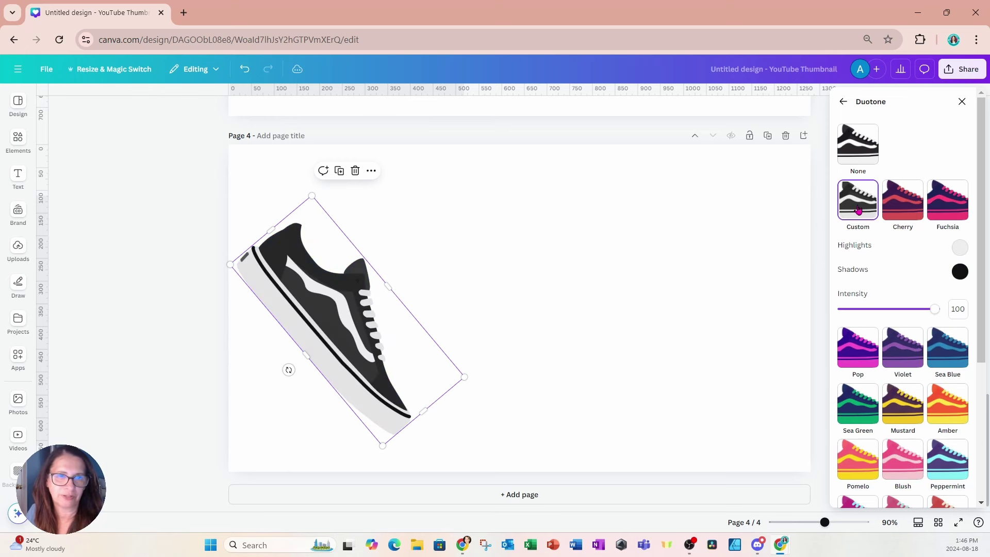
Step: Set the custom duotone shadow colour to green, #037D00
left_click(959, 272)
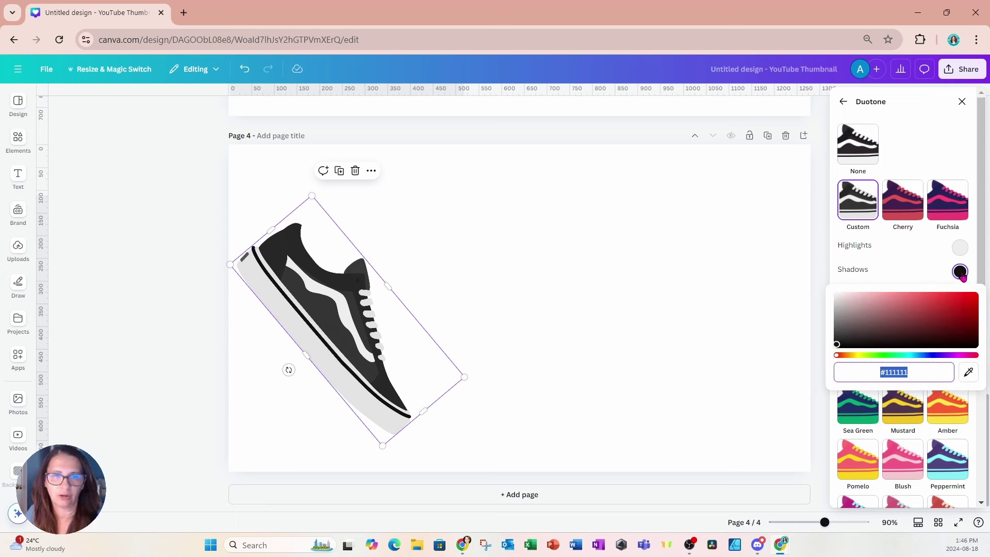
left_click(839, 357)
left_click_drag(838, 357, 884, 361)
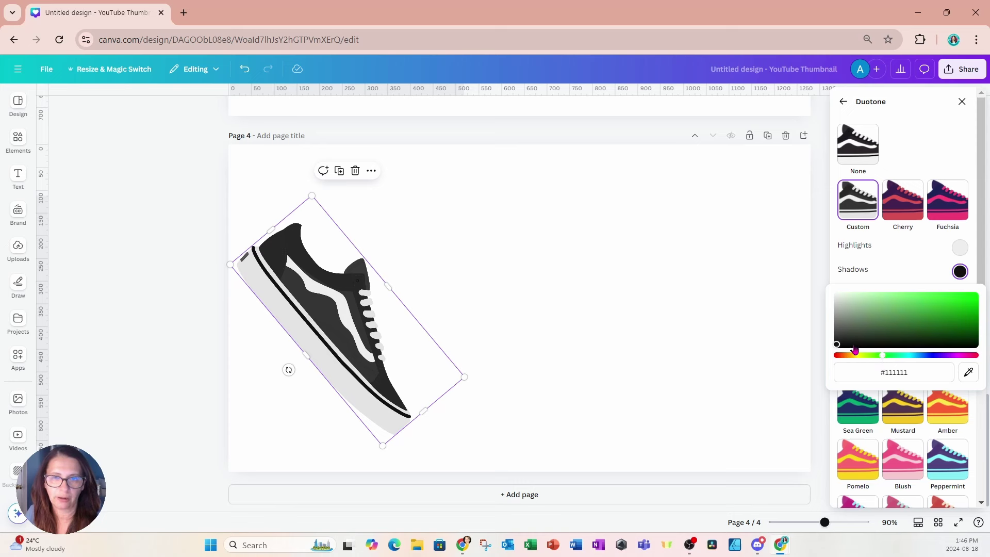
left_click(838, 343)
left_click_drag(838, 343, 987, 325)
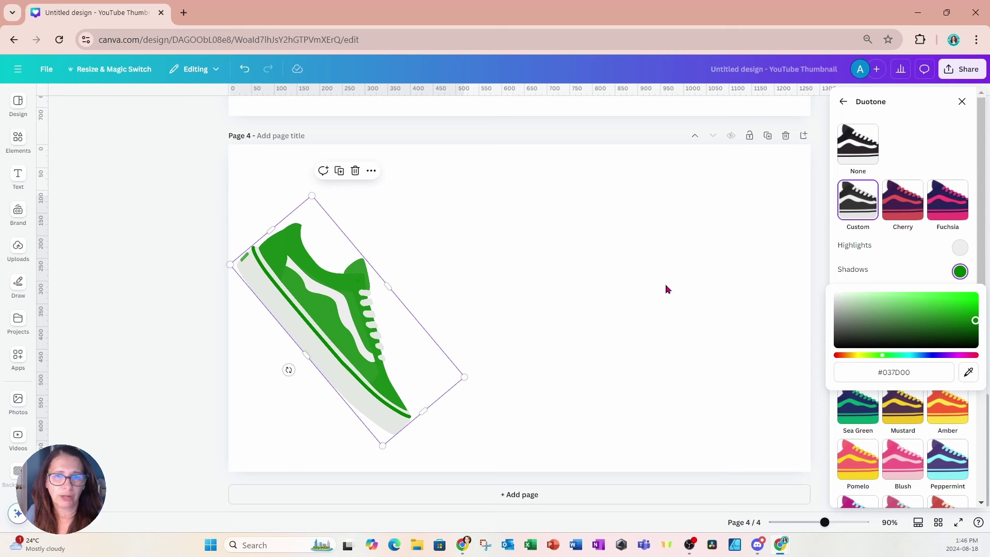
Step: Duplicate the green sneaker, move the copy to the right, and set its Duotone to None
left_click(708, 279)
left_click(312, 293)
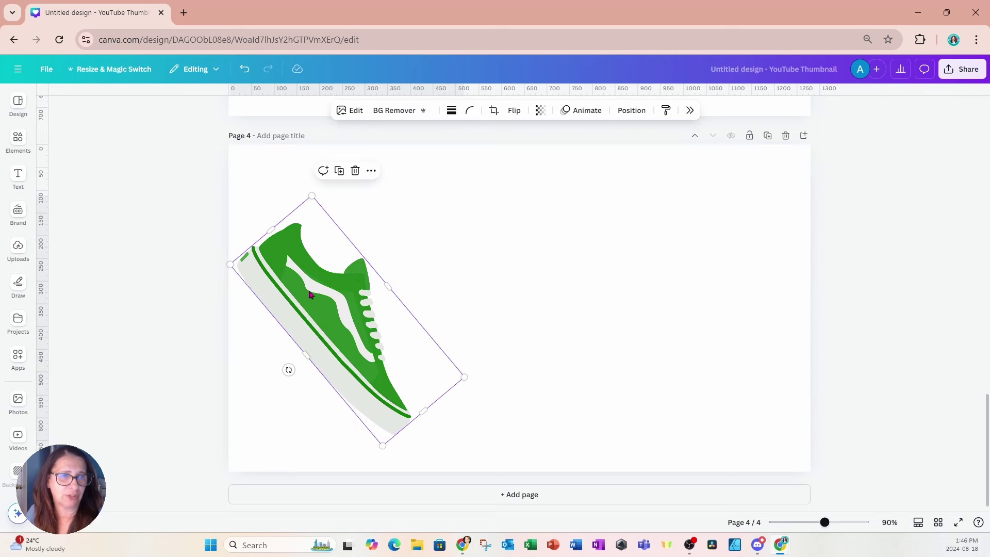
left_click(339, 172)
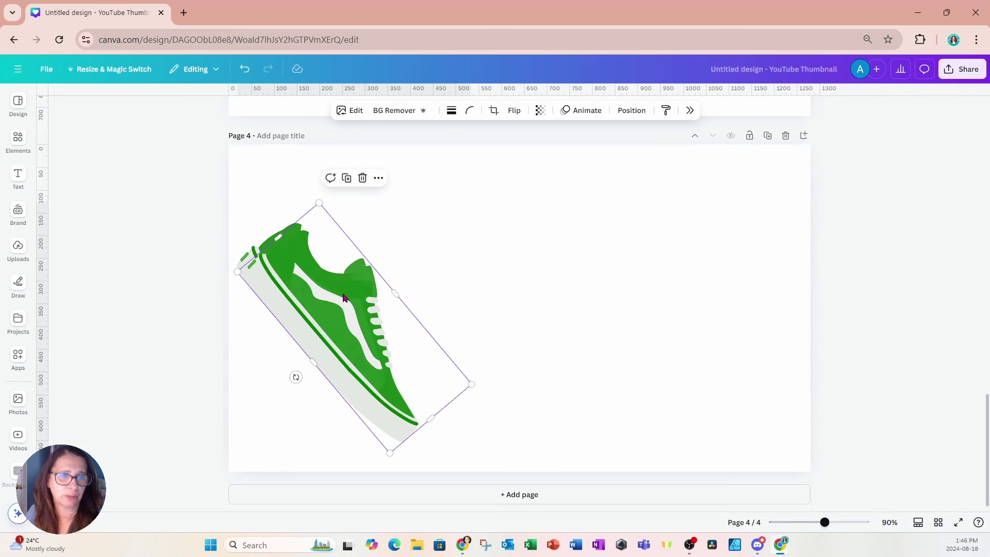
left_click_drag(345, 299, 527, 280)
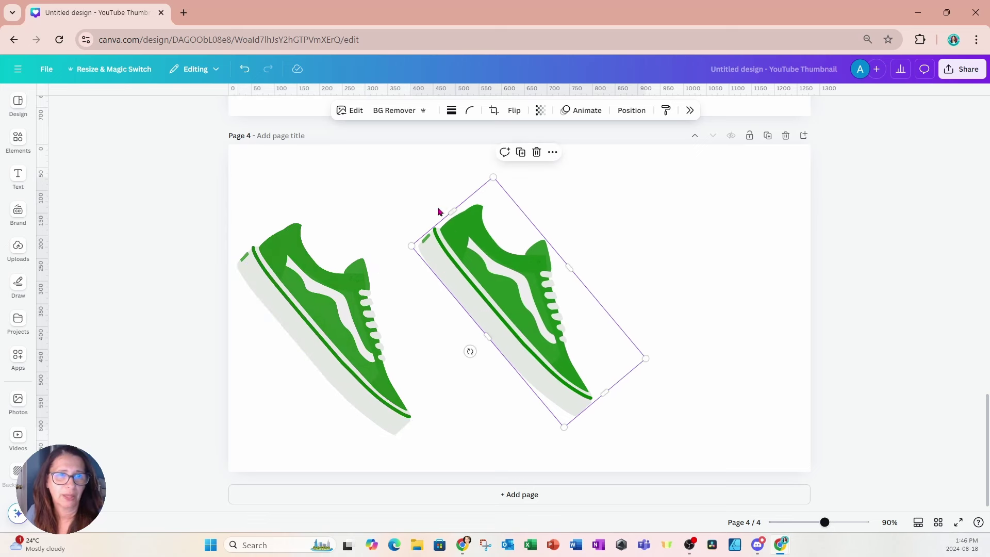
left_click(349, 110)
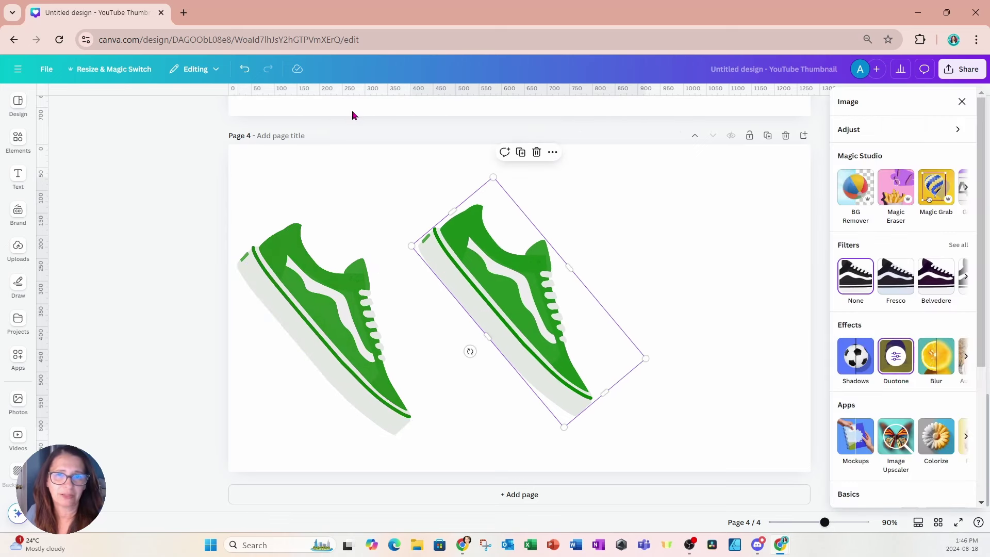
left_click(899, 362)
left_click(857, 145)
Step: Shrink the shoe copy into a small red piece placed on the sneaker's heel
left_click_drag(569, 267, 582, 297)
left_click(571, 276)
left_click(563, 280)
left_click_drag(561, 271, 508, 332)
left_click_drag(571, 420, 222, 294)
left_click(458, 278)
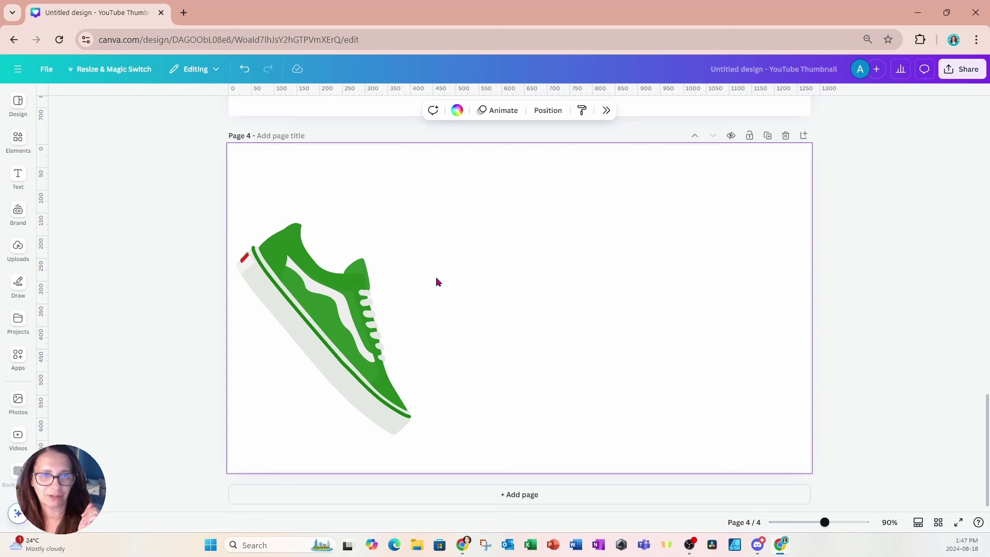
Step: Select the green sneaker image on page 4
left_click(376, 320)
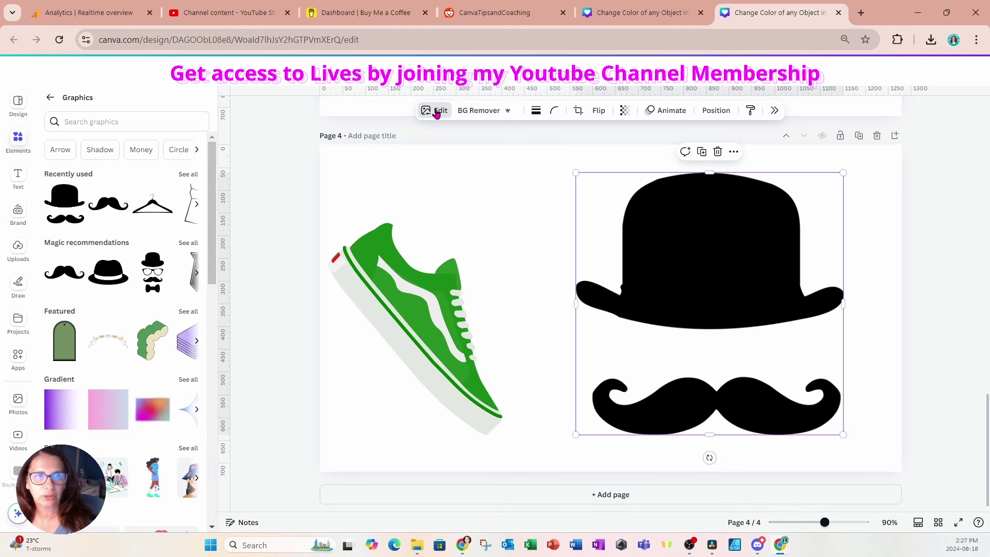
Step: Preview the Lavender duotone on the hat-and-moustache graphic, then switch to a Custom duotone
left_click(435, 111)
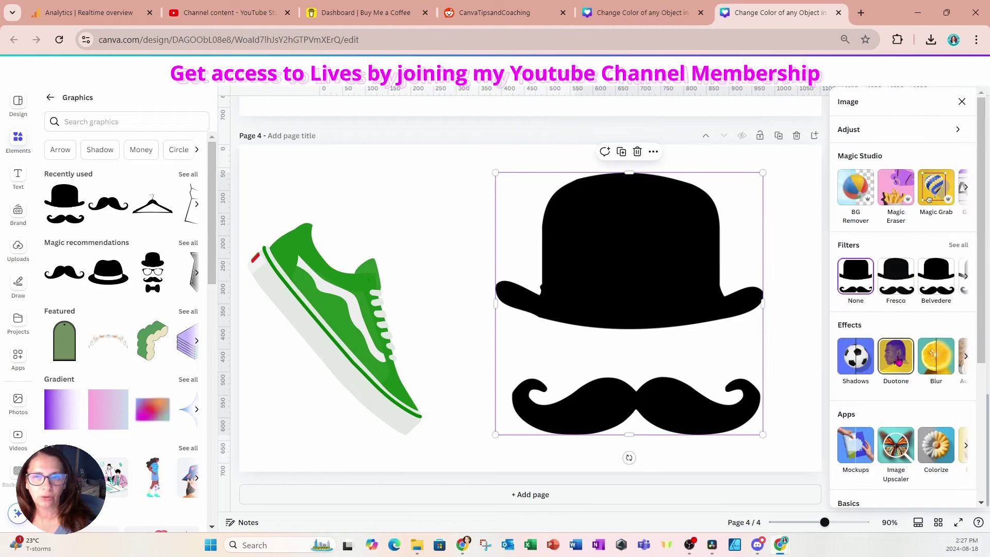
left_click(897, 361)
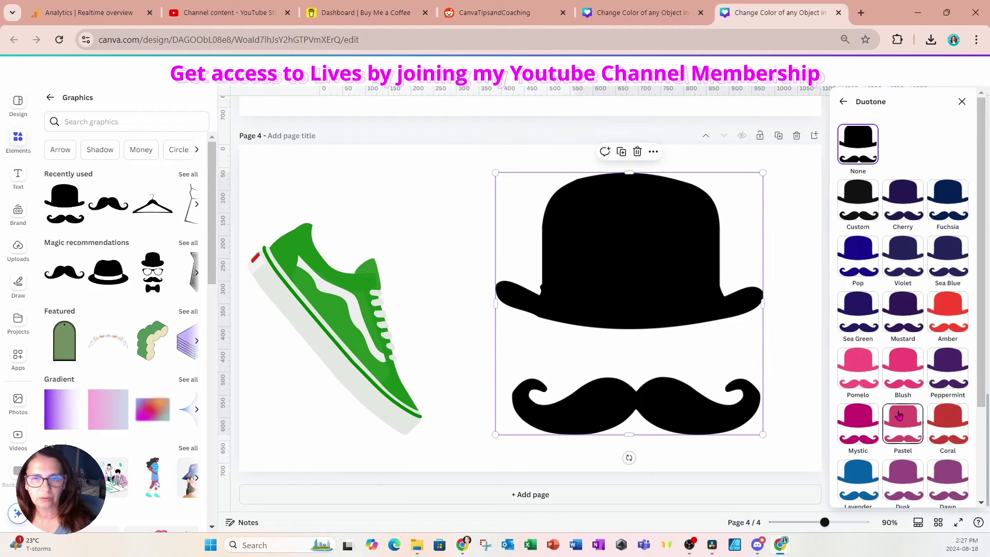
scroll(908, 396, "down", 3)
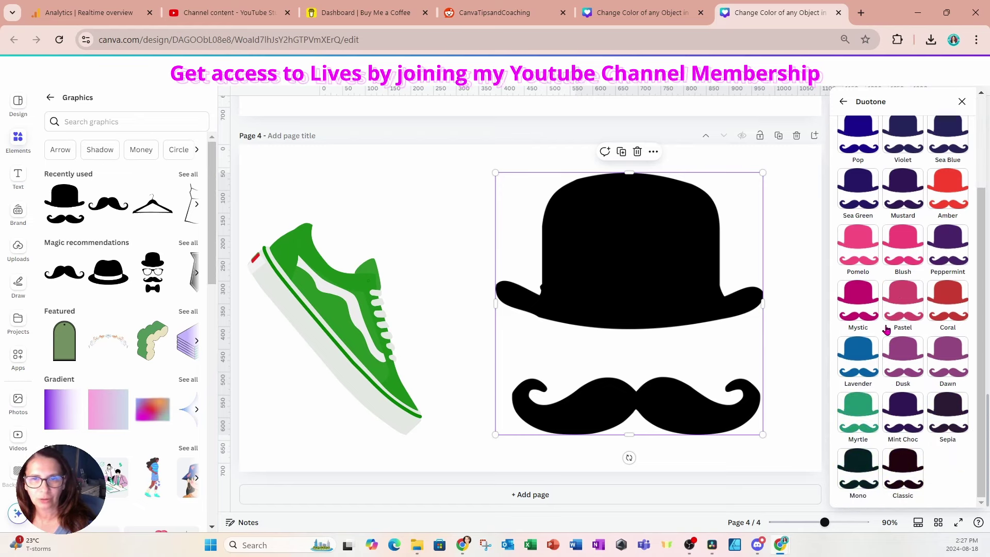
left_click(857, 360)
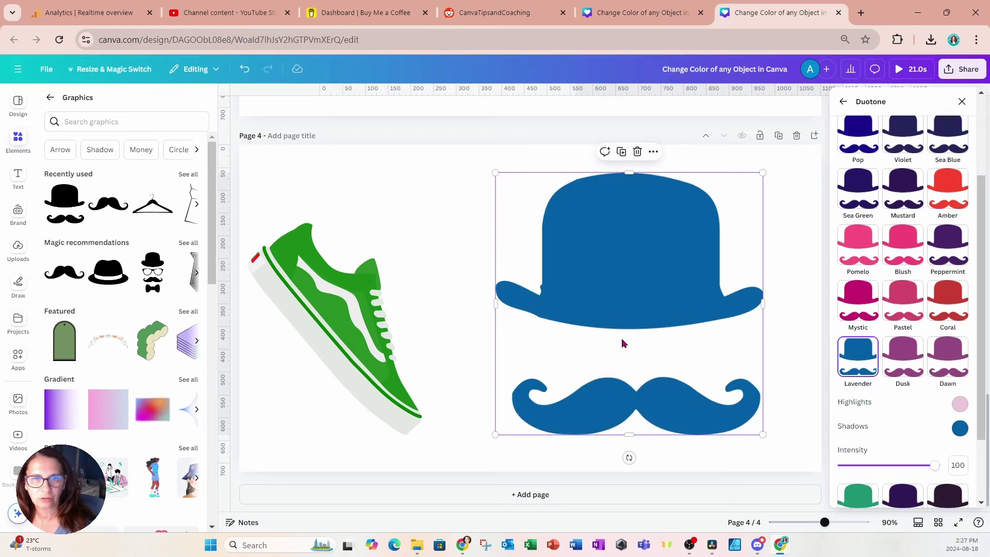
scroll(905, 304, "up", 3)
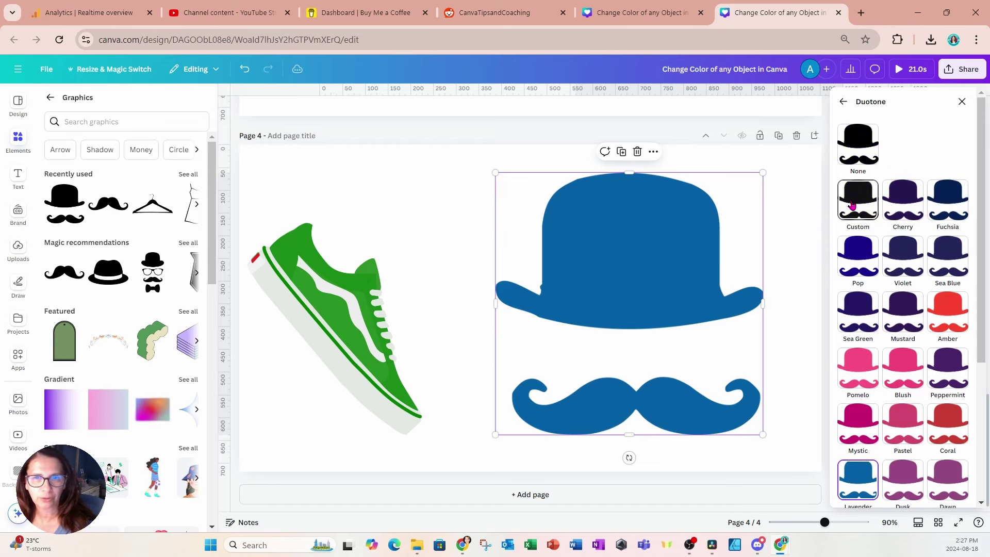
left_click(852, 207)
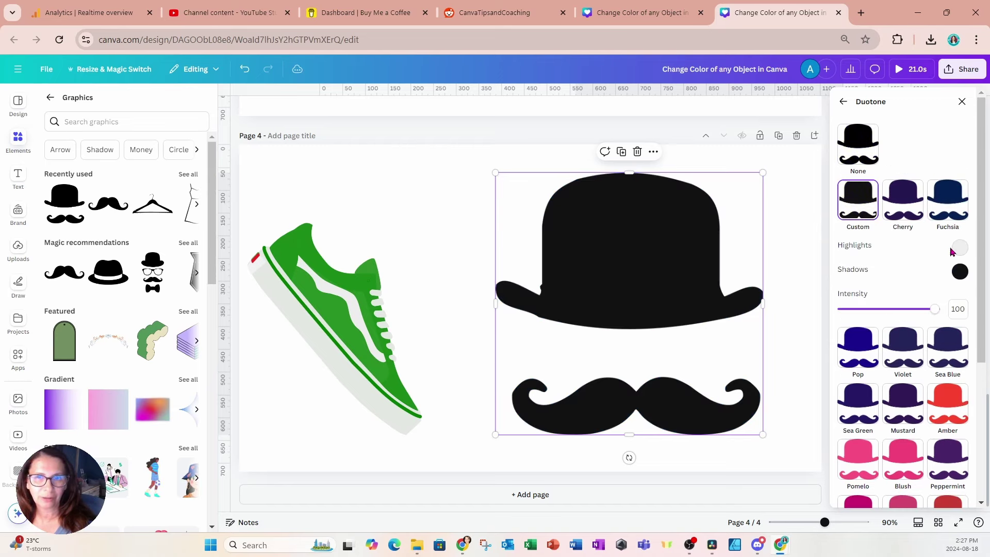
Step: Try bright red for the duotone shadows, then sample the sneaker's green instead
left_click(958, 273)
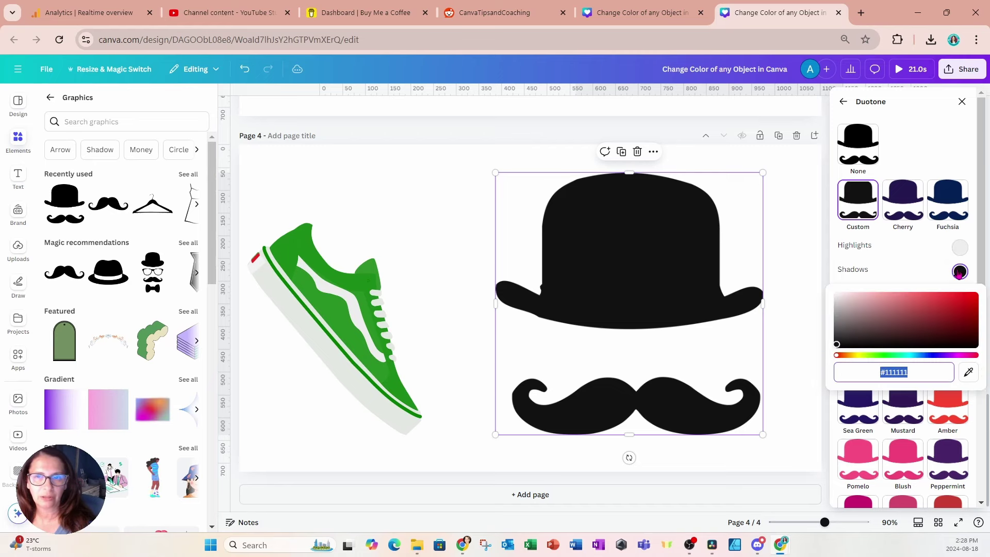
left_click(840, 345)
left_click_drag(840, 345, 986, 296)
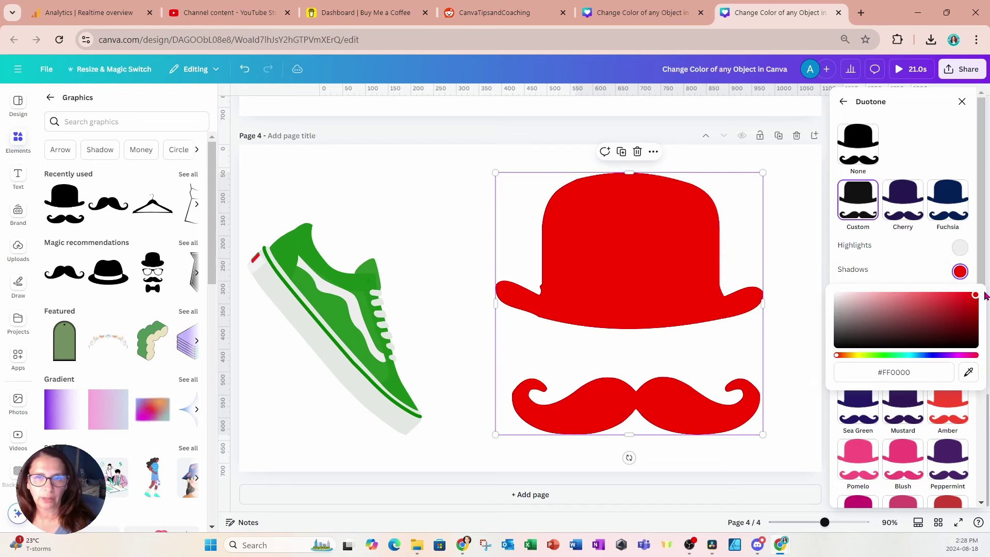
left_click(970, 374)
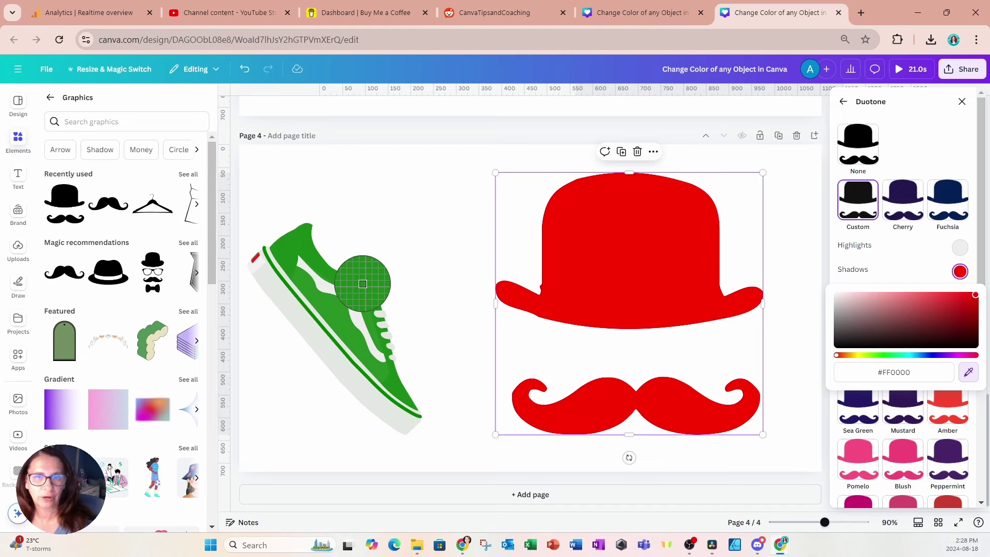
left_click(362, 284)
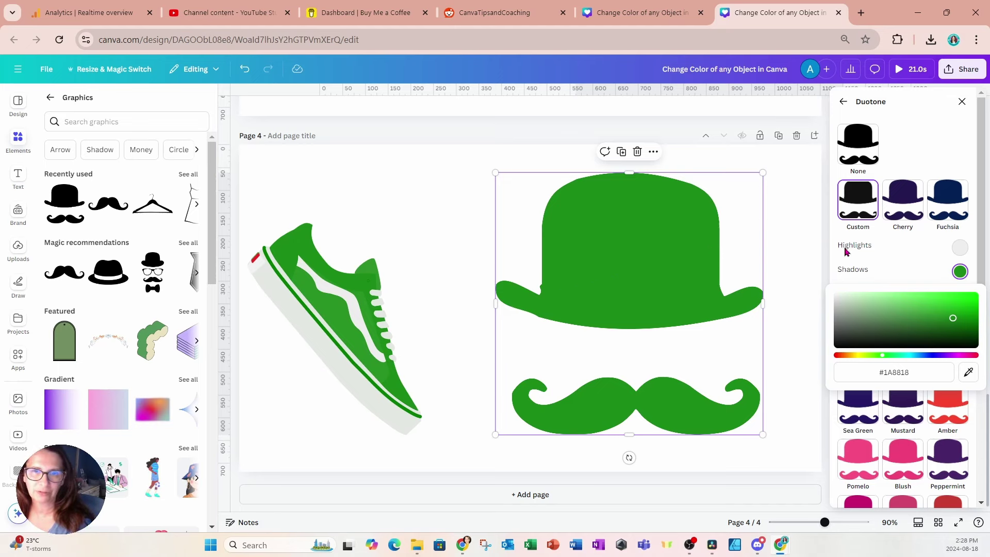
Step: Return the duotone shadow colour to vivid red and select its hex value
left_click(958, 272)
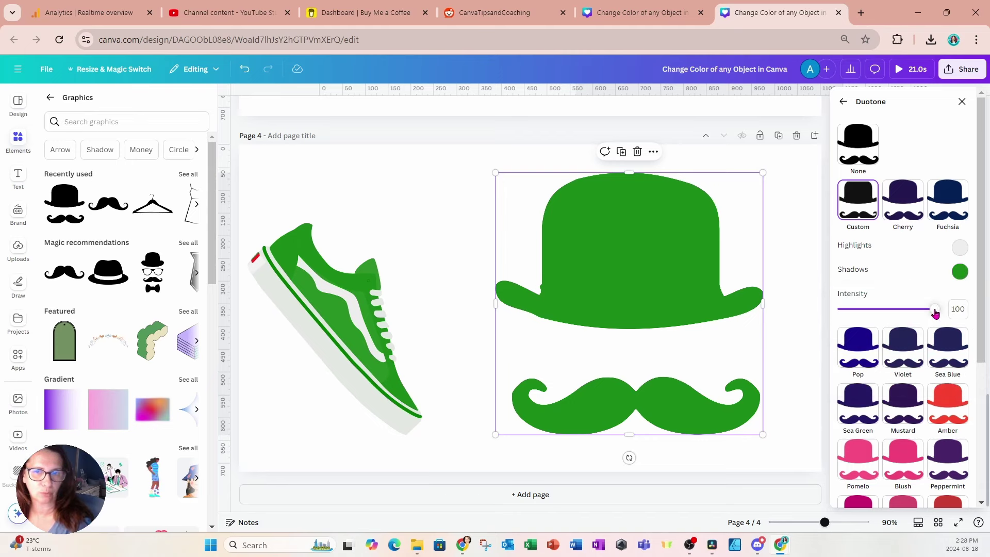
left_click(959, 272)
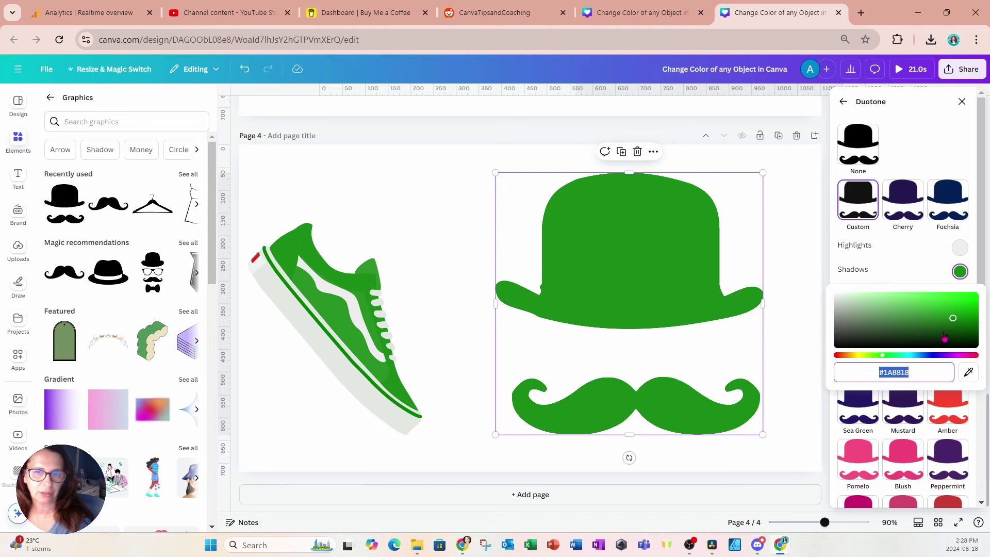
left_click_drag(879, 360, 834, 357)
left_click_drag(953, 323, 987, 292)
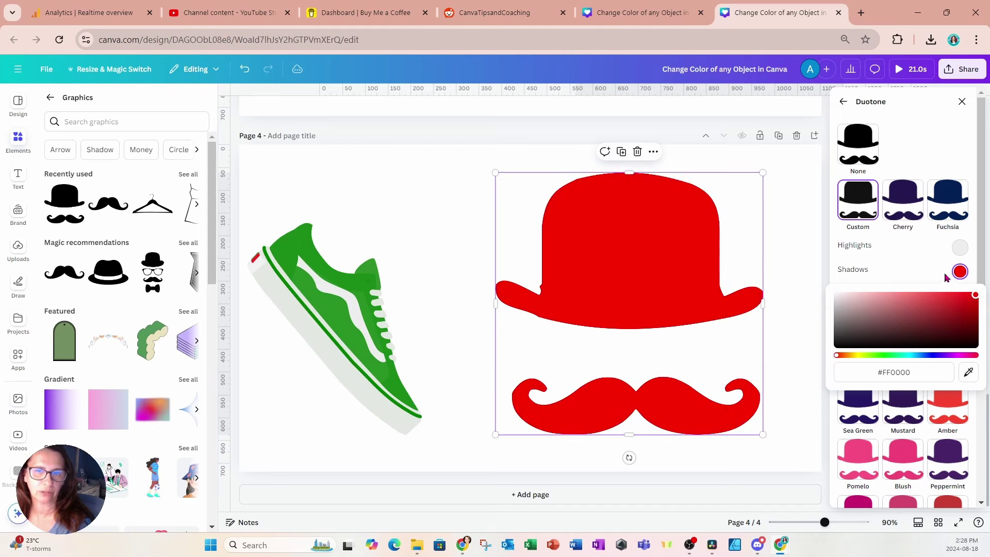
left_click(875, 373)
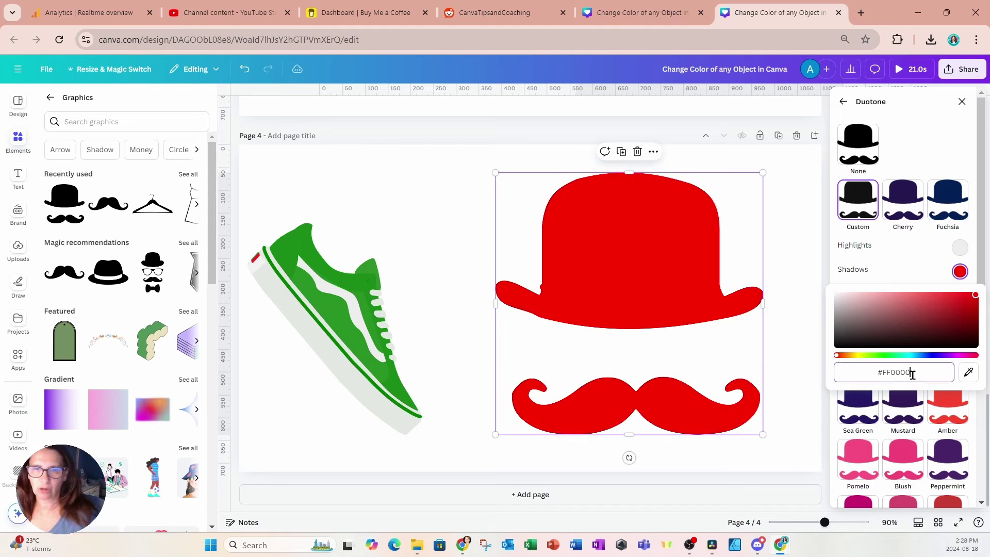
left_click_drag(913, 375, 864, 377)
key("ctrl+c")
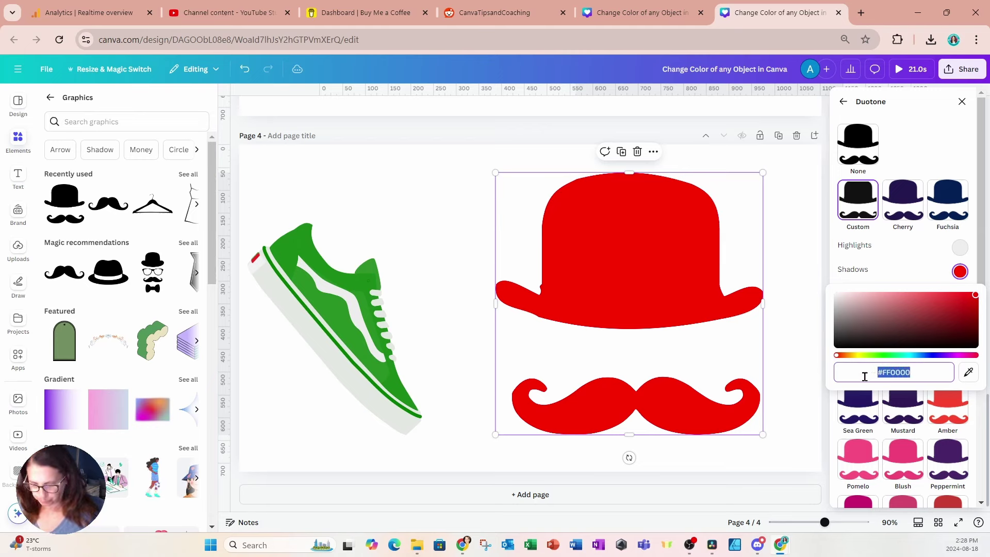
Step: Set the duotone highlight colour to #FF0000 by pasting it into the hex field
left_click(960, 250)
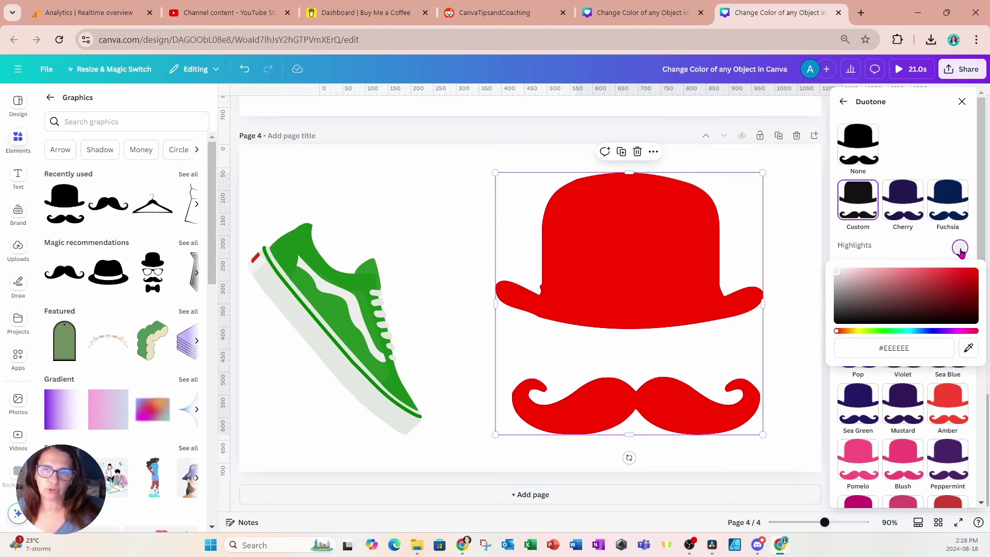
left_click(919, 344)
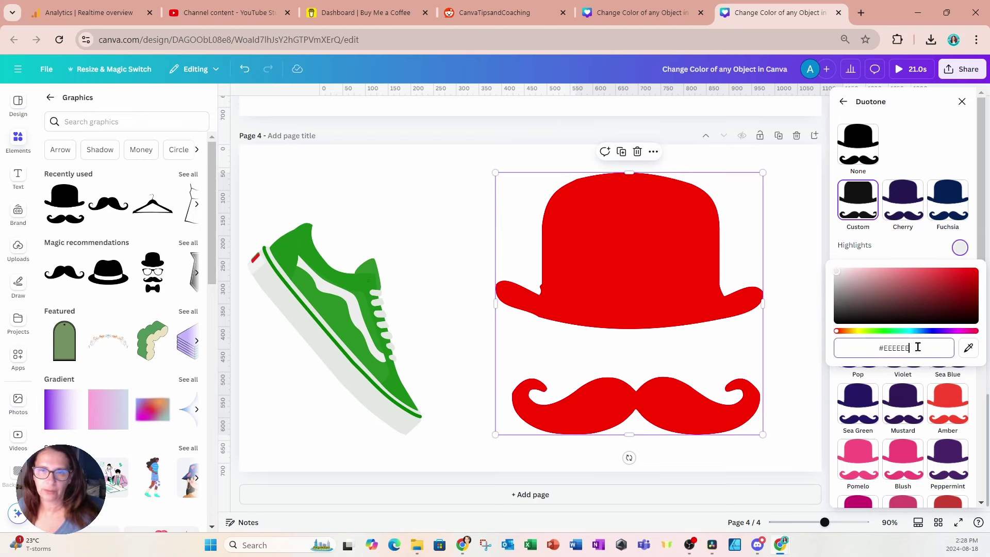
key("ctrl+a")
key("ctrl+v")
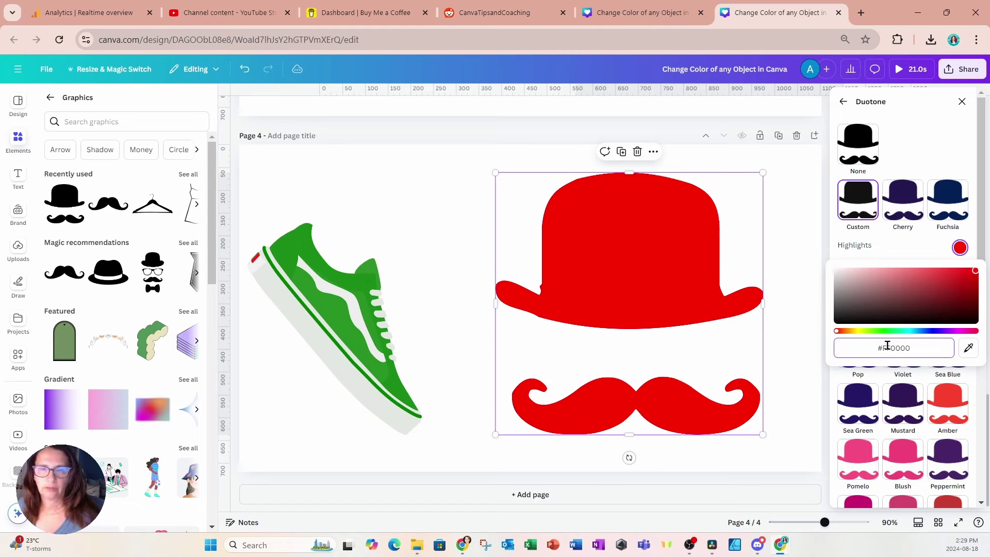
left_click_drag(927, 347, 878, 355)
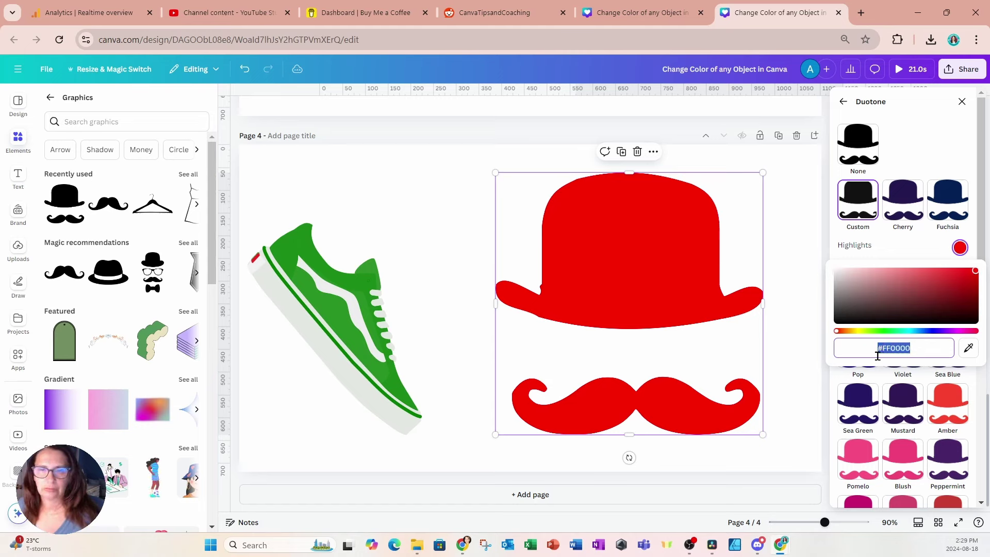
key("Right")
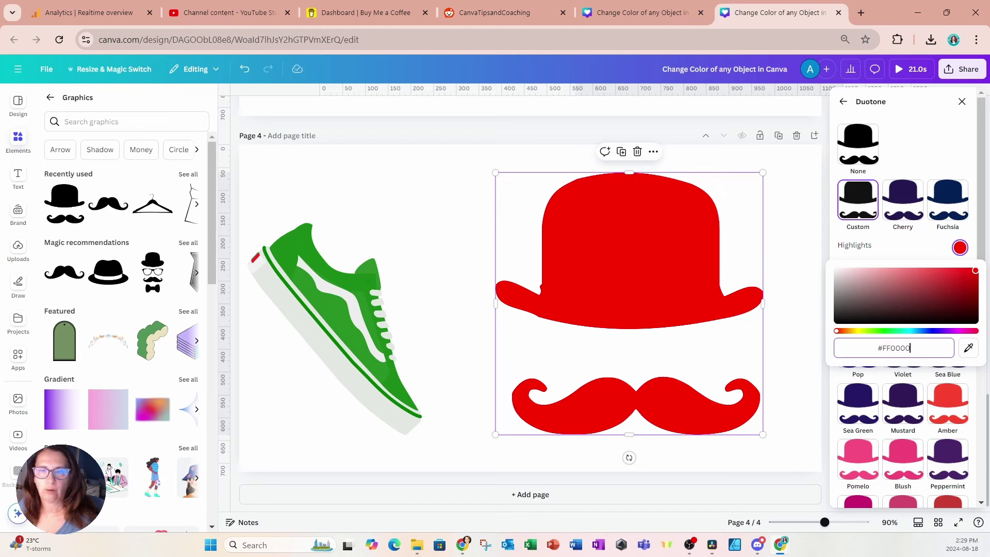
left_click(910, 251)
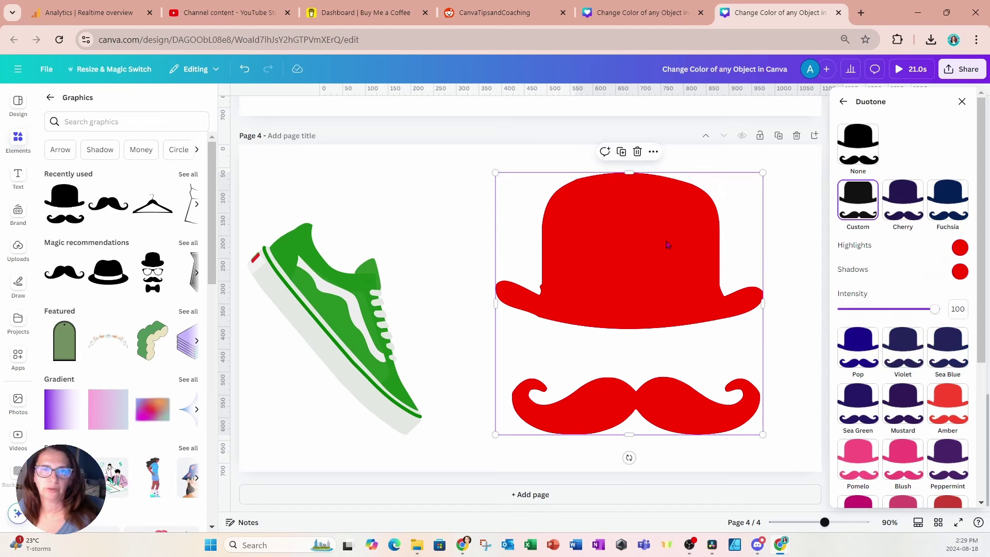